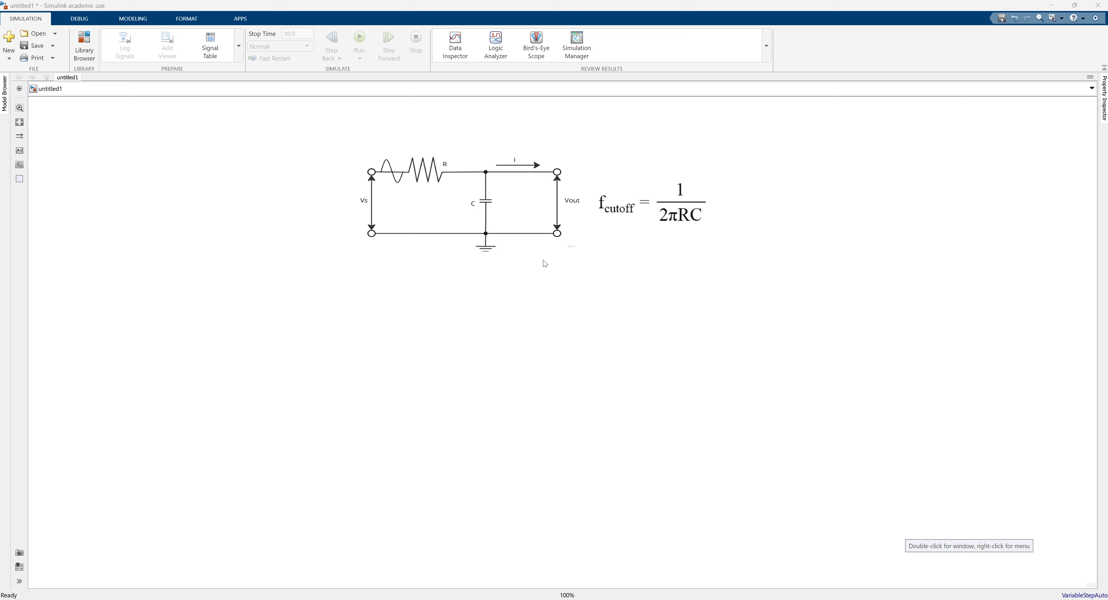
Add a powergui block from the Simscape Electrical Specialized Power Systems library to the upper-left area of the model
click(85, 45)
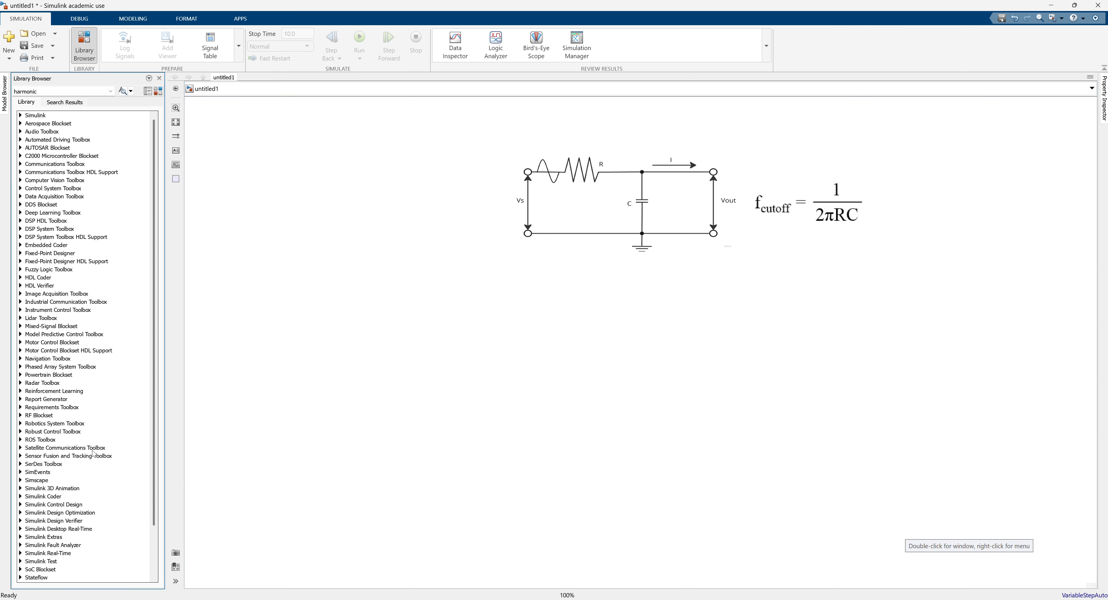
click(21, 481)
scroll(51, 494, down, 2)
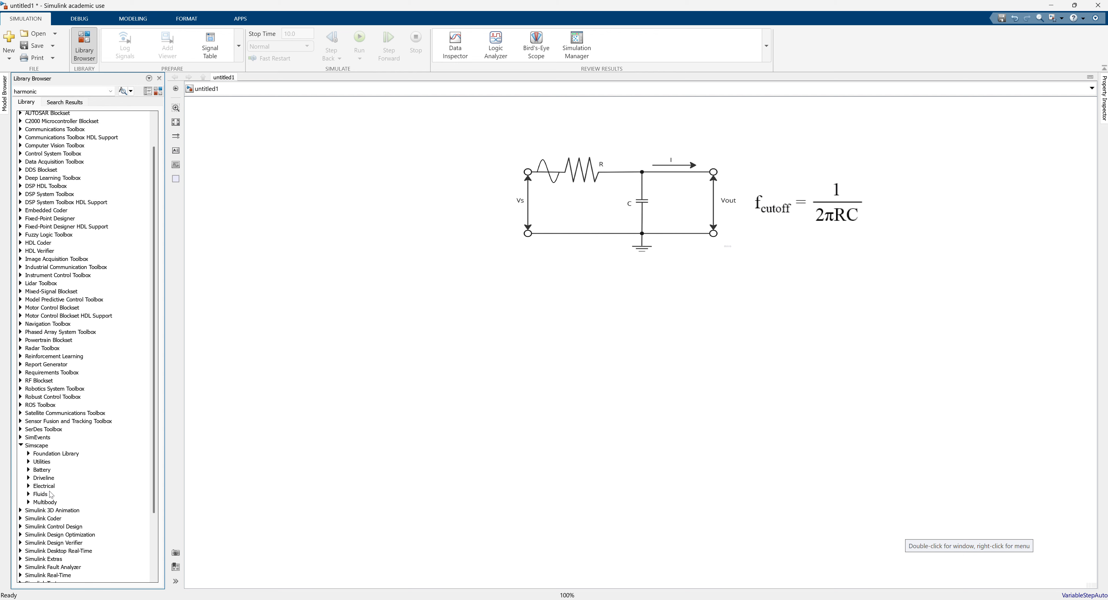
click(29, 487)
scroll(39, 494, down, 6)
click(37, 478)
scroll(71, 495, down, 3)
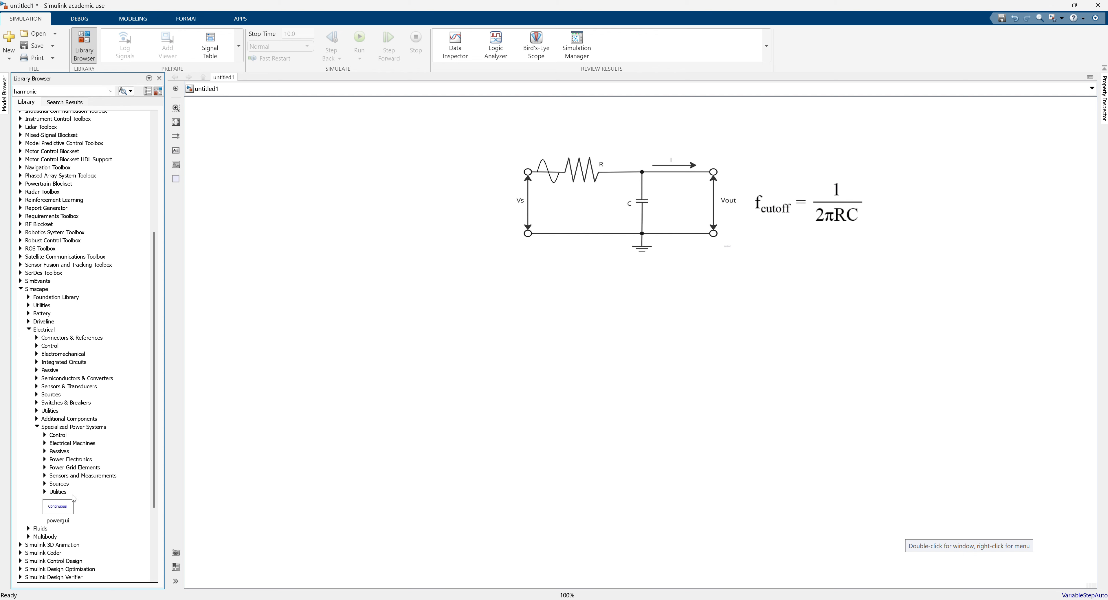
scroll(75, 498, down, 2)
drag(63, 478, 275, 124)
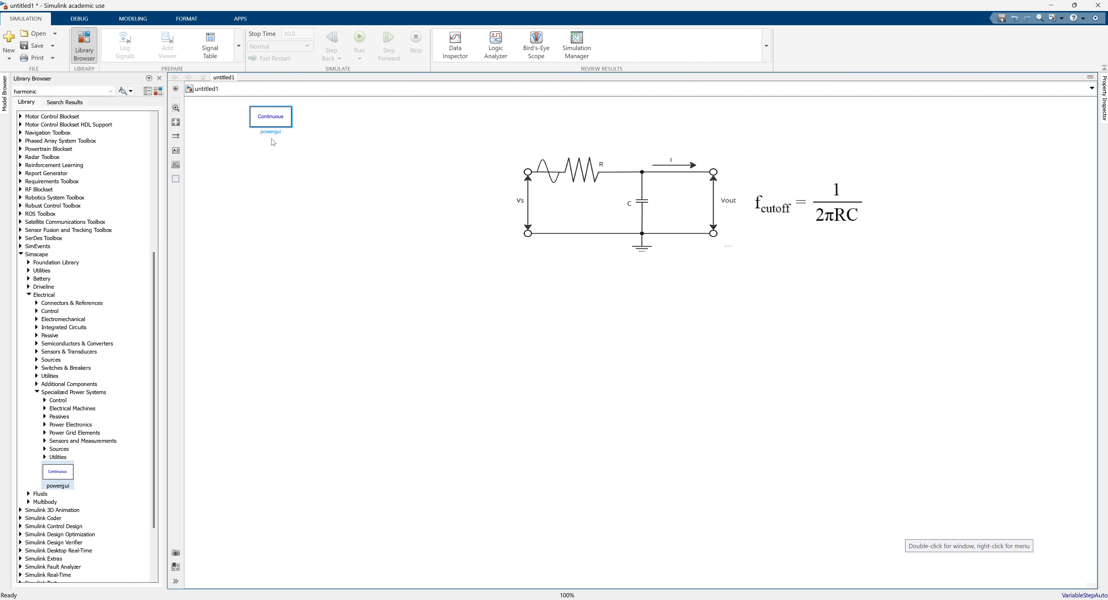
Set the powergui block's simulation type to Discrete with a sample time of 50e-7 s
double_click(276, 124)
click(370, 57)
click(370, 73)
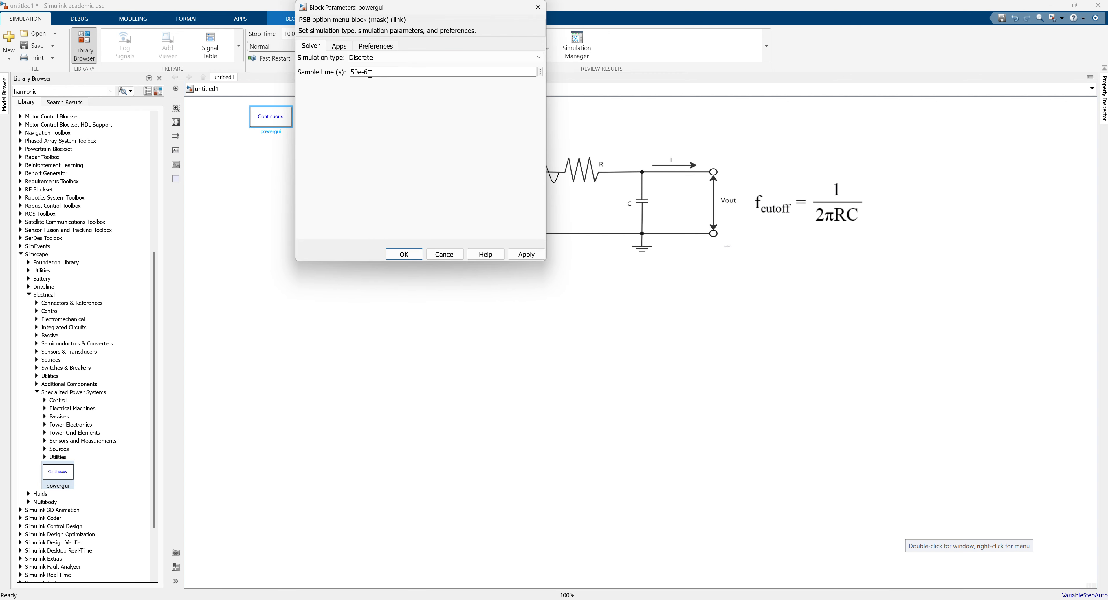
click(388, 75)
click(391, 74)
key(BackSpace)
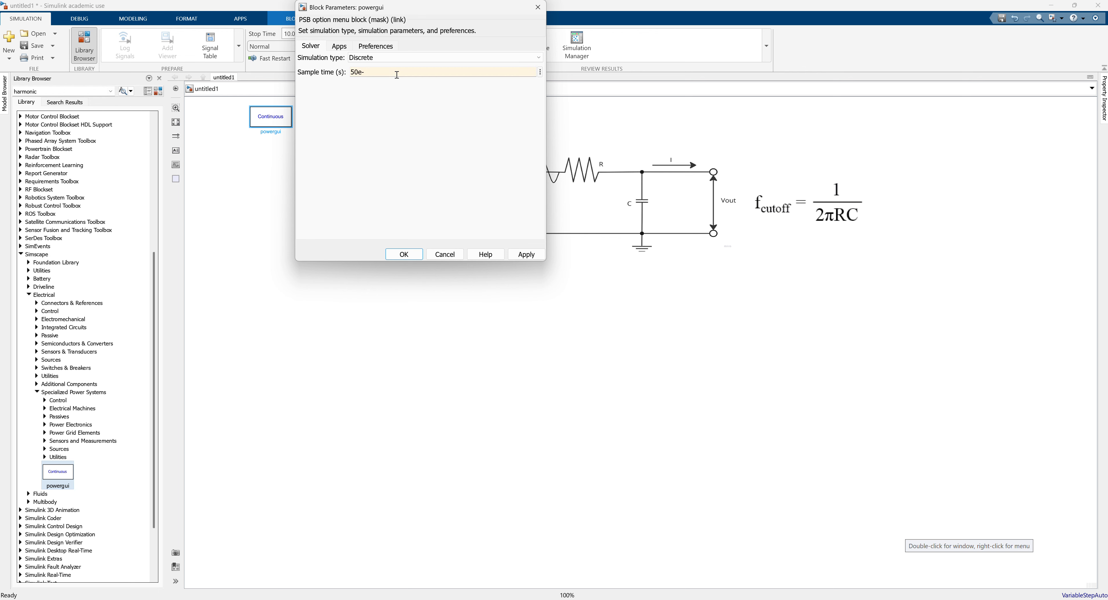
text(7)
key(Return)
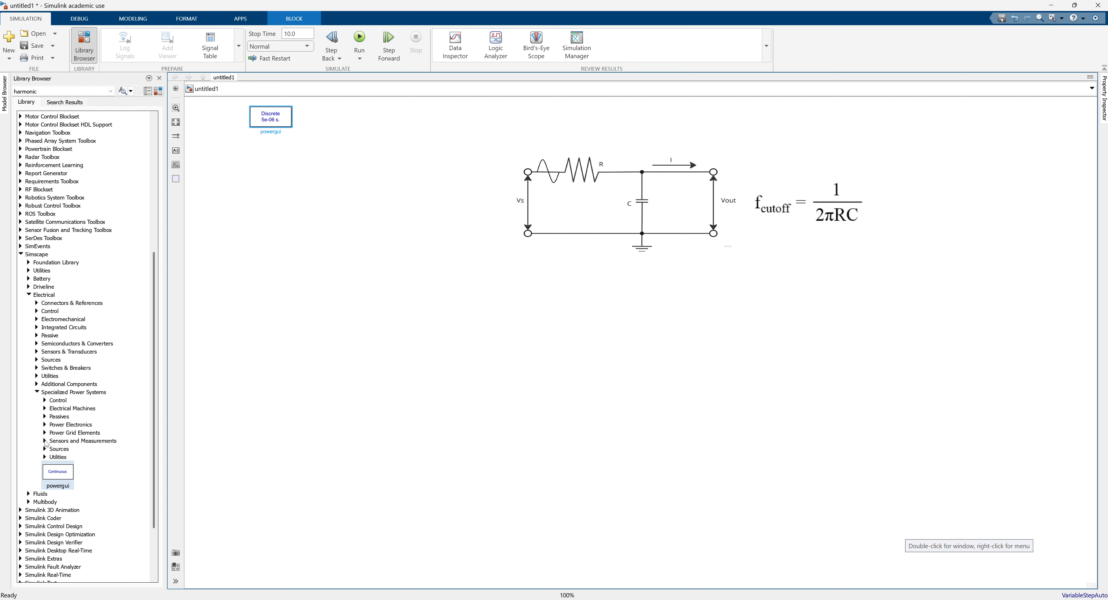
Place an AC Voltage Source and a vertically rotated Series RLC Branch from Specialized Power Systems below the reference circuit
click(45, 449)
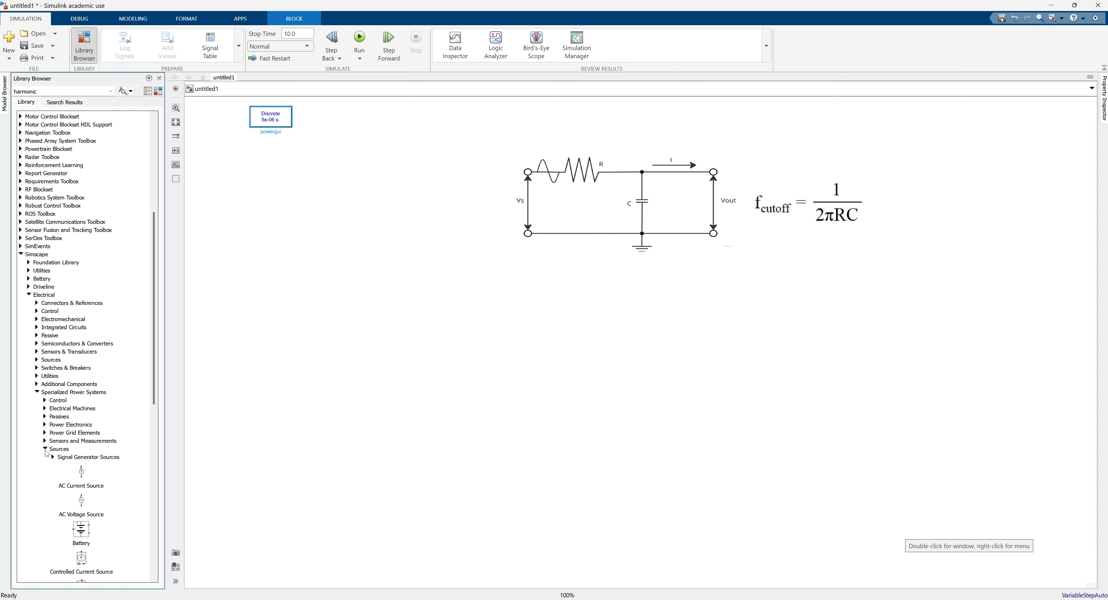
drag(81, 501, 473, 316)
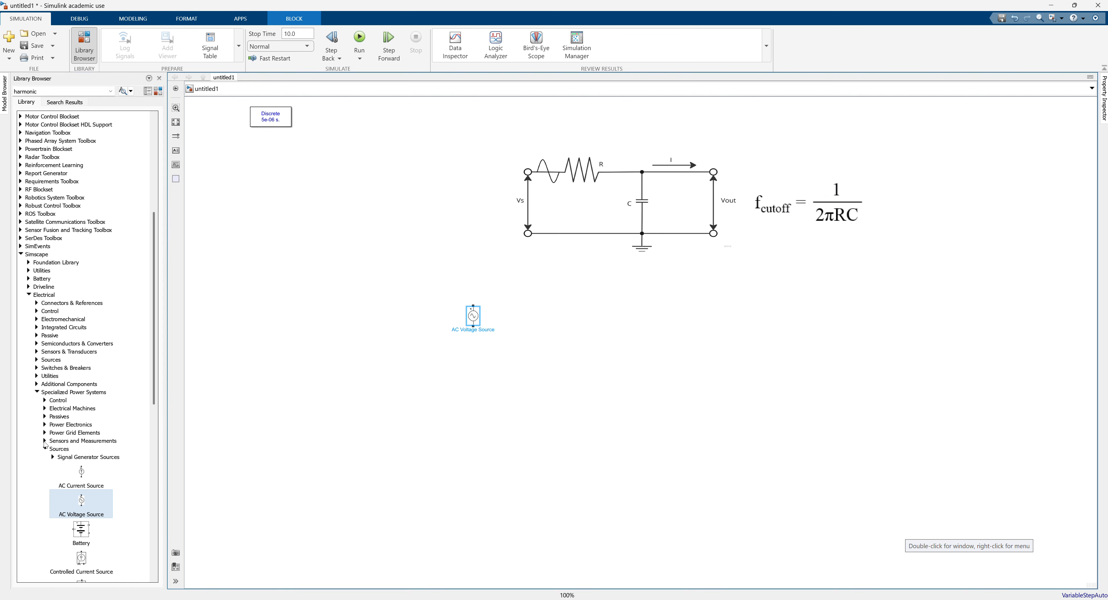
click(45, 415)
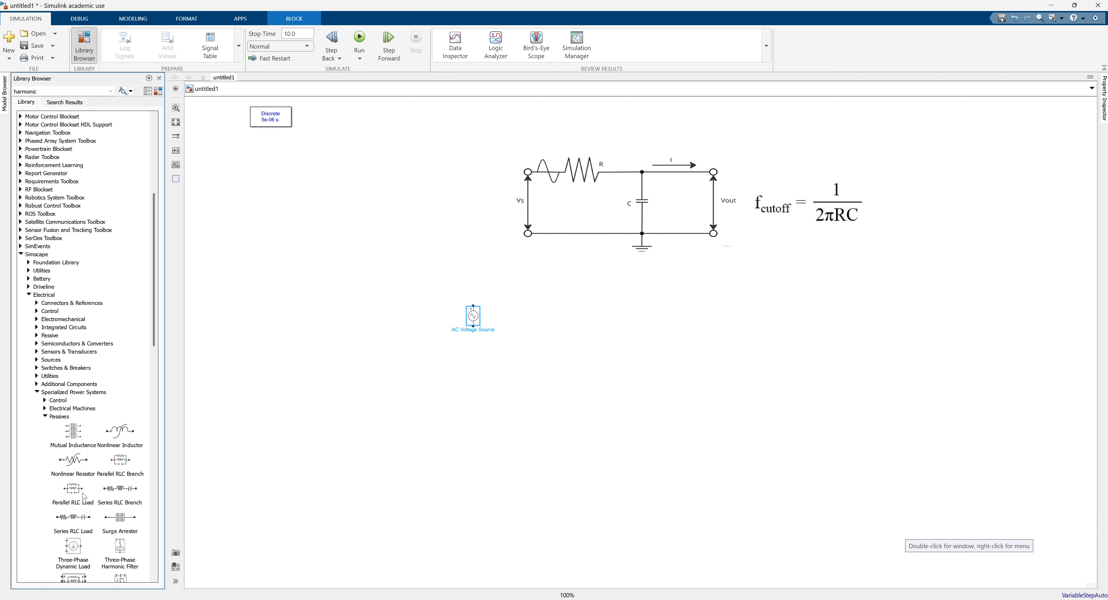
drag(125, 490, 673, 323)
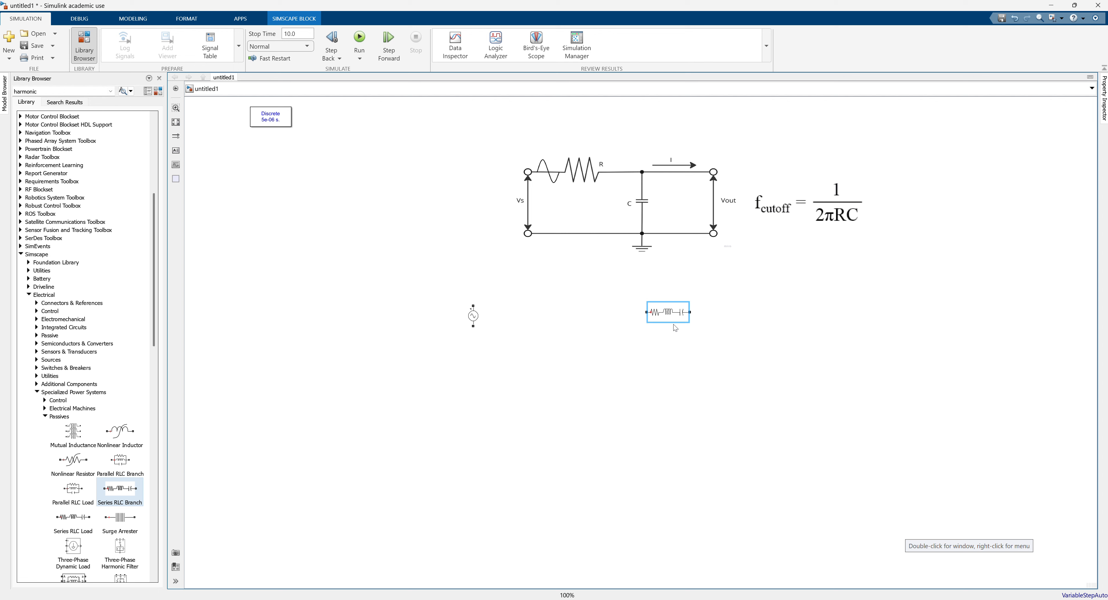
click(44, 416)
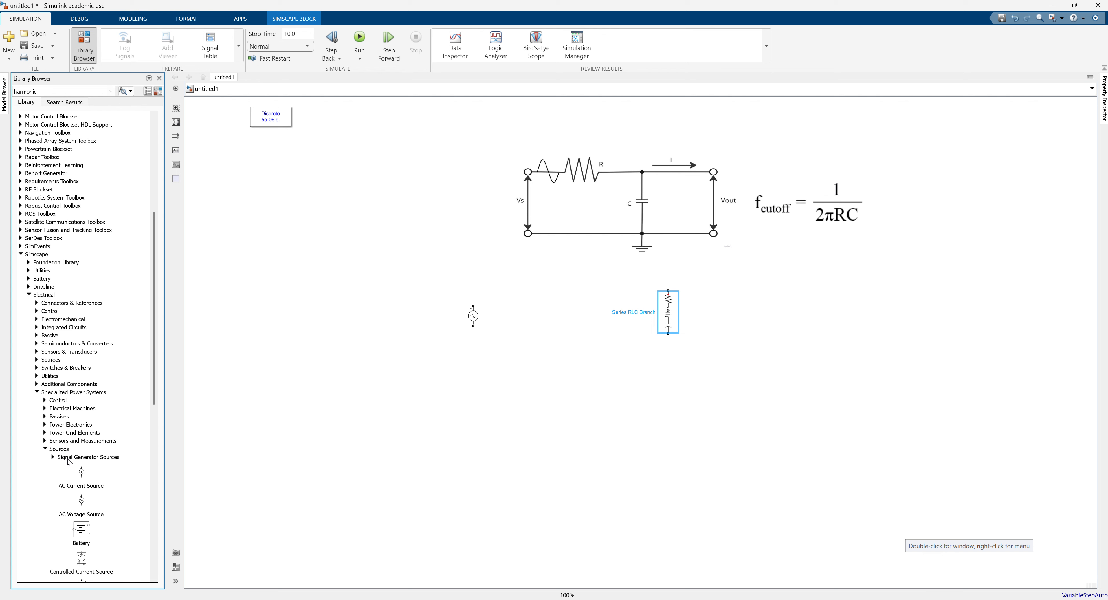
Add a Current Measurement block and wire it in a closed series loop with the voltage source and RLC branch
click(45, 441)
mouse_move(84, 464)
mouse_down()
mouse_move(595, 291)
mouse_move(534, 285)
mouse_move(668, 291)
mouse_up()
mouse_move(667, 334)
mouse_down()
mouse_move(489, 343)
mouse_move(473, 329)
mouse_move(579, 280)
mouse_move(618, 279)
mouse_up()
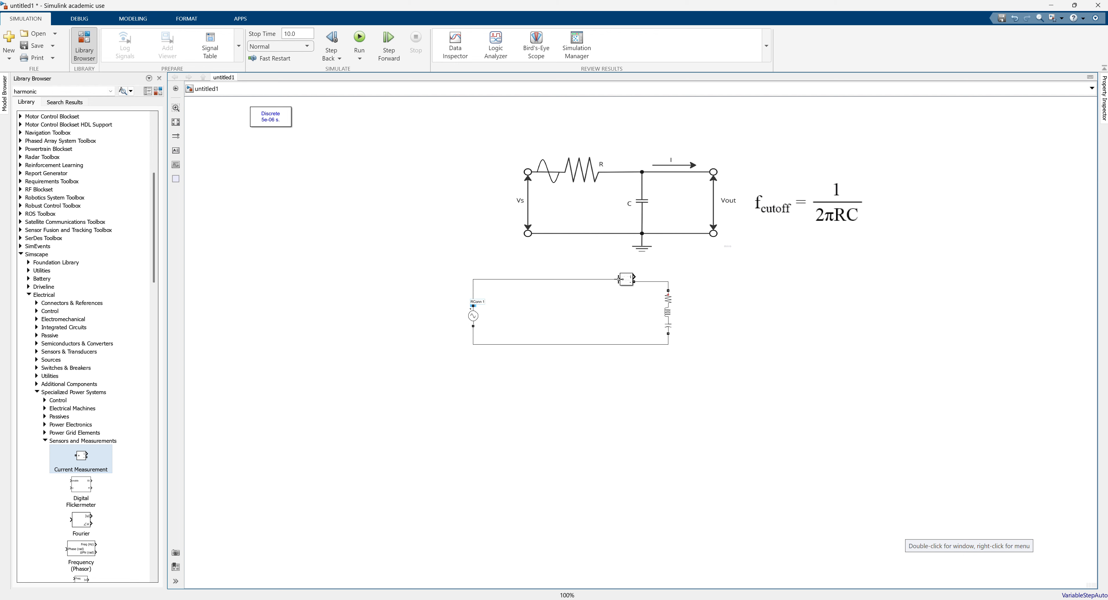
Set the Series RLC Branch type to R with a resistance of 5 ohms
double_click(668, 311)
click(749, 273)
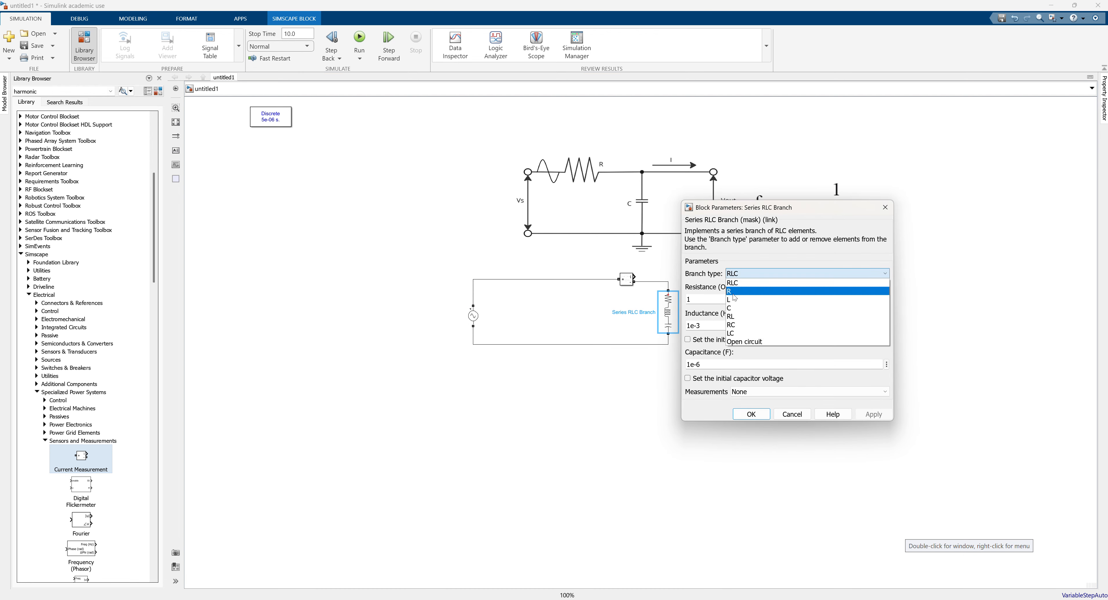
click(711, 301)
click(751, 336)
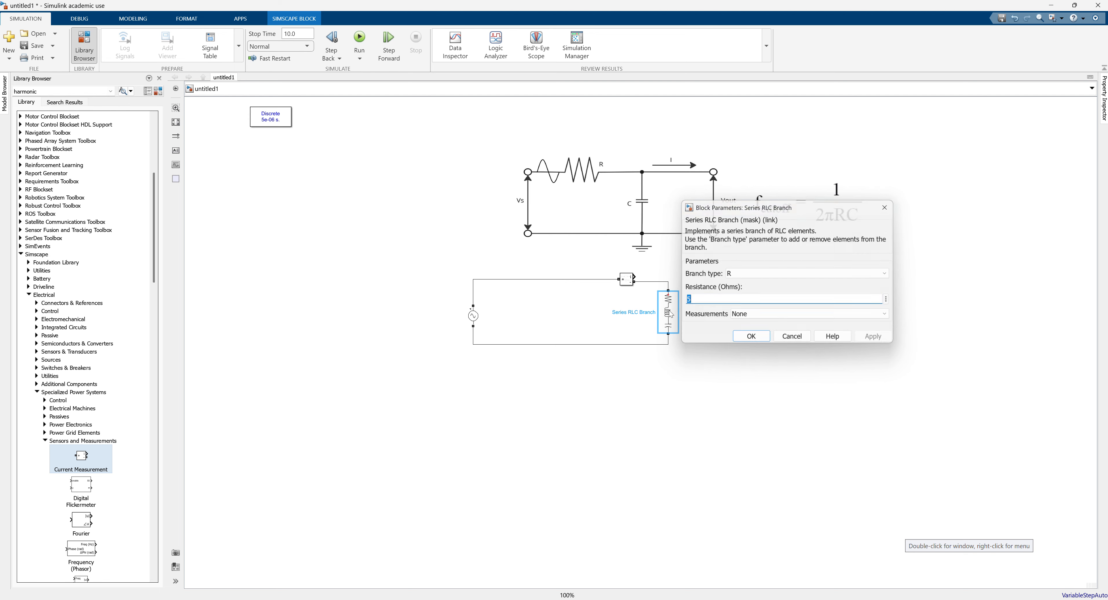
Set the AC Voltage Source's frequency to 50 Hz
double_click(472, 316)
text(50)
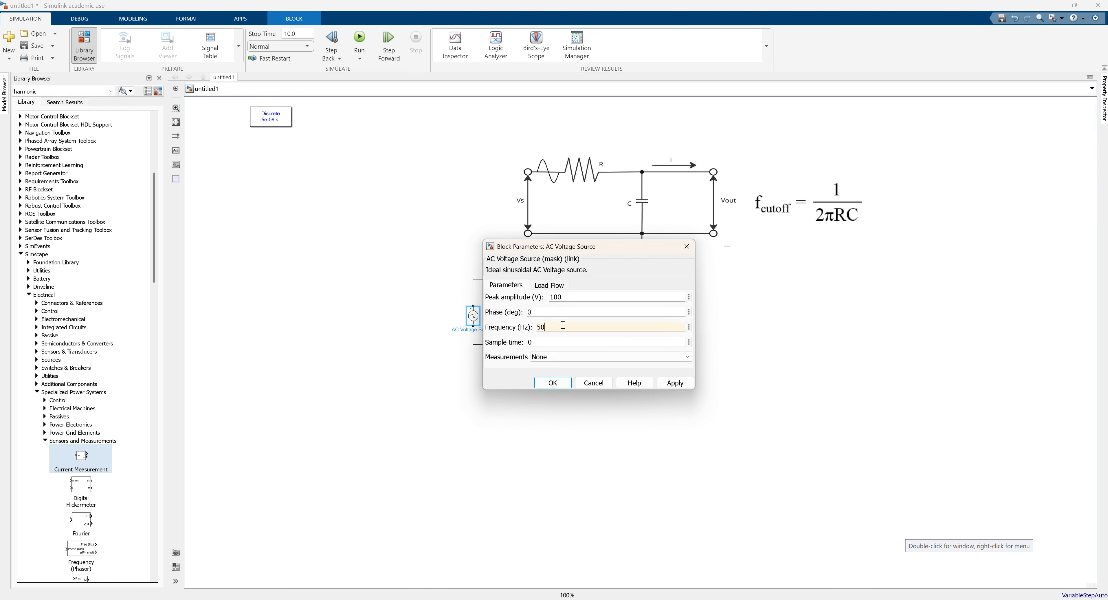
click(553, 384)
click(559, 388)
Search the block library for scope and connect a Scope block to the Current Measurement output
double_click(51, 90)
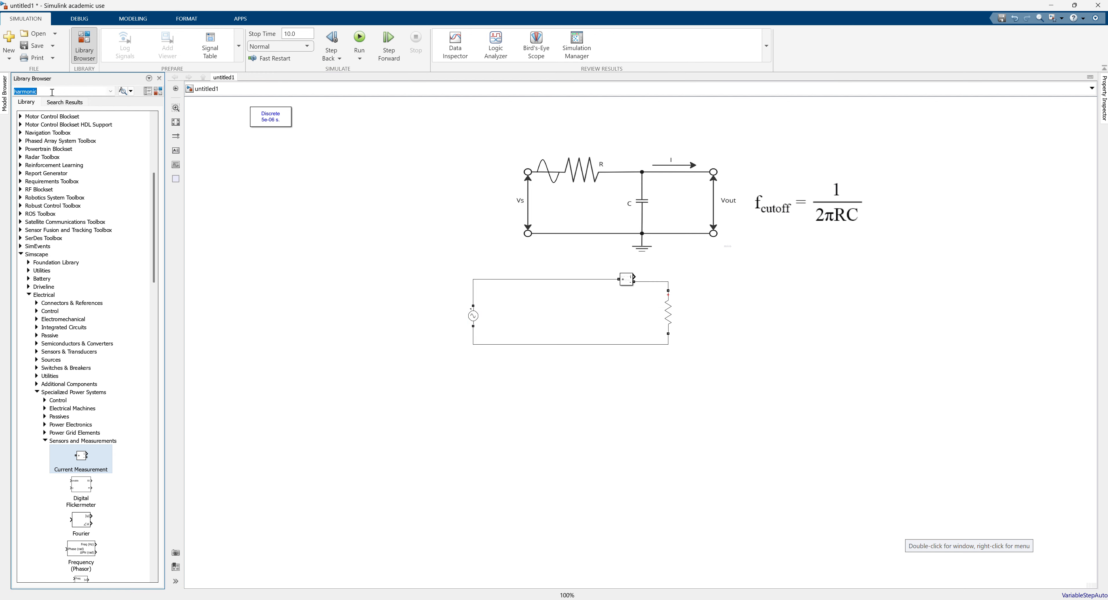
text(scope)
key(Return)
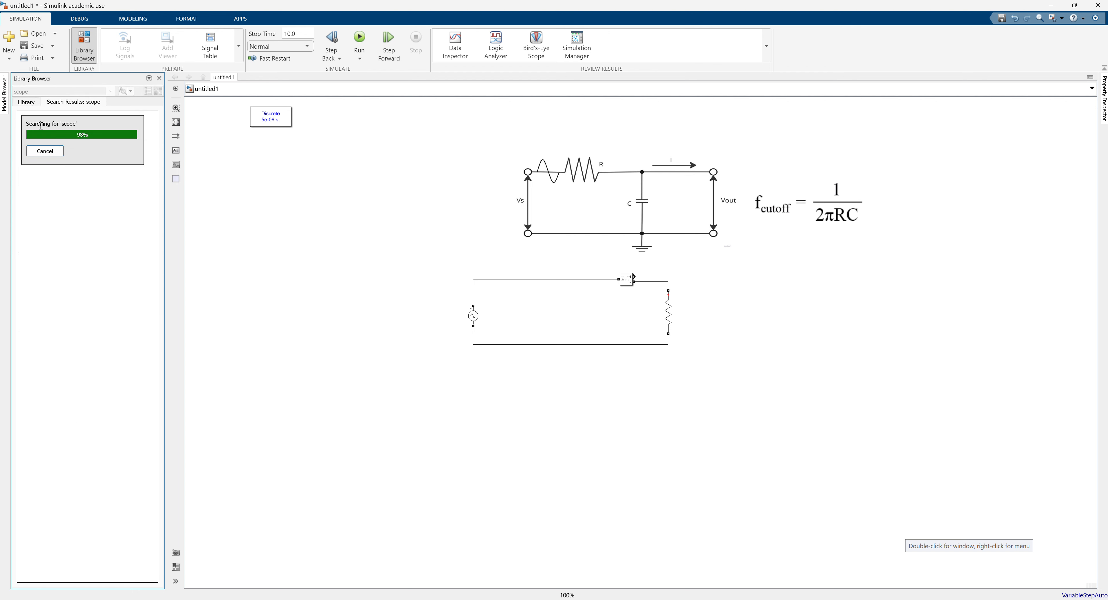
drag(51, 146, 635, 278)
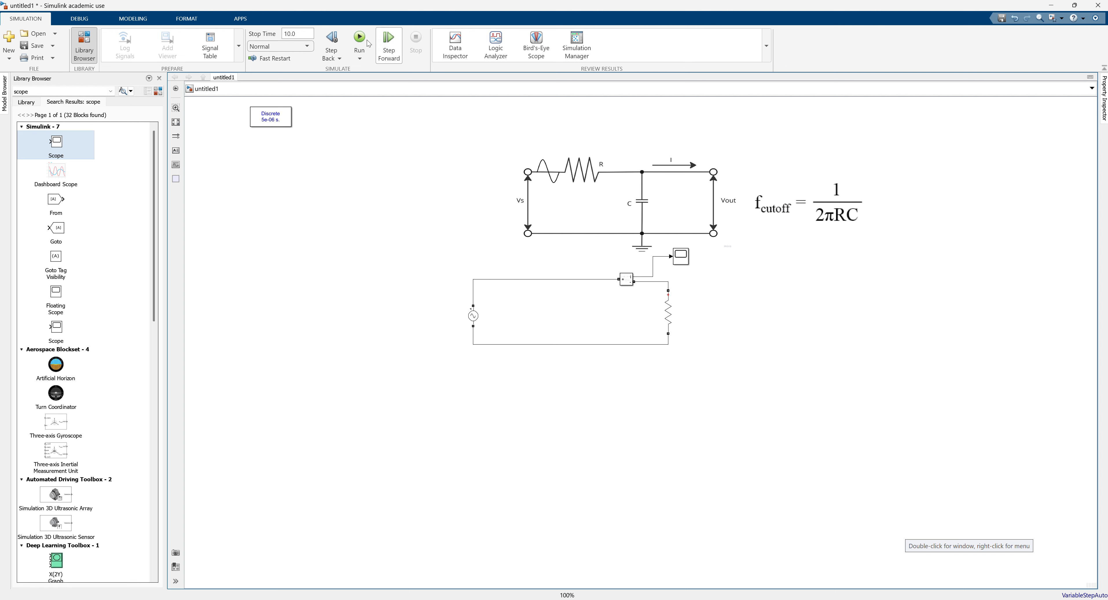
Run the simulation with a stop time of 0.2 and view the current waveform in the scope
click(304, 33)
text(0.2)
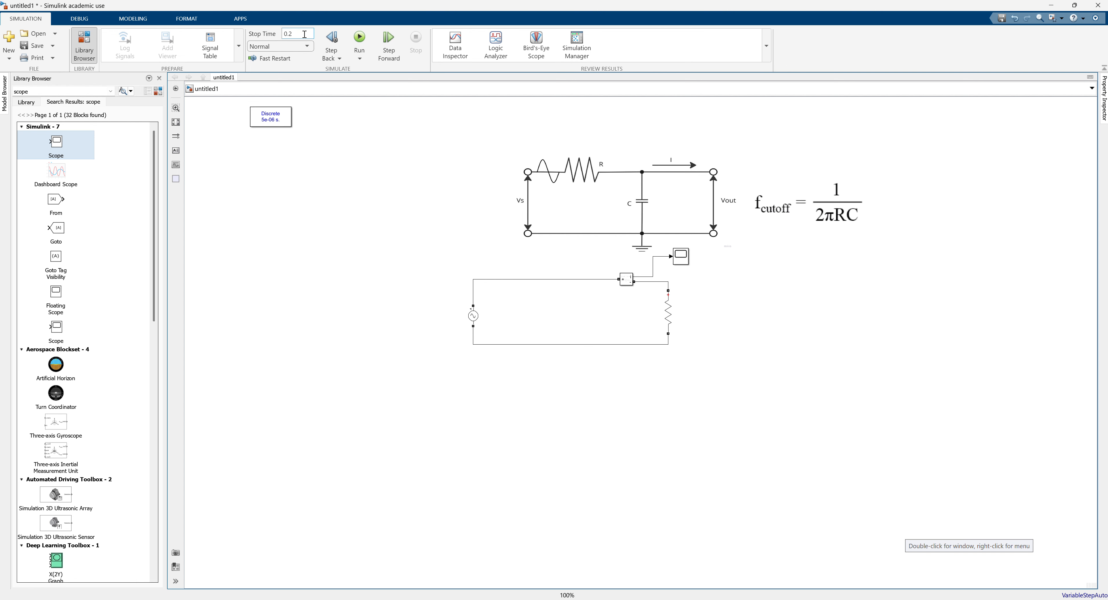
click(359, 38)
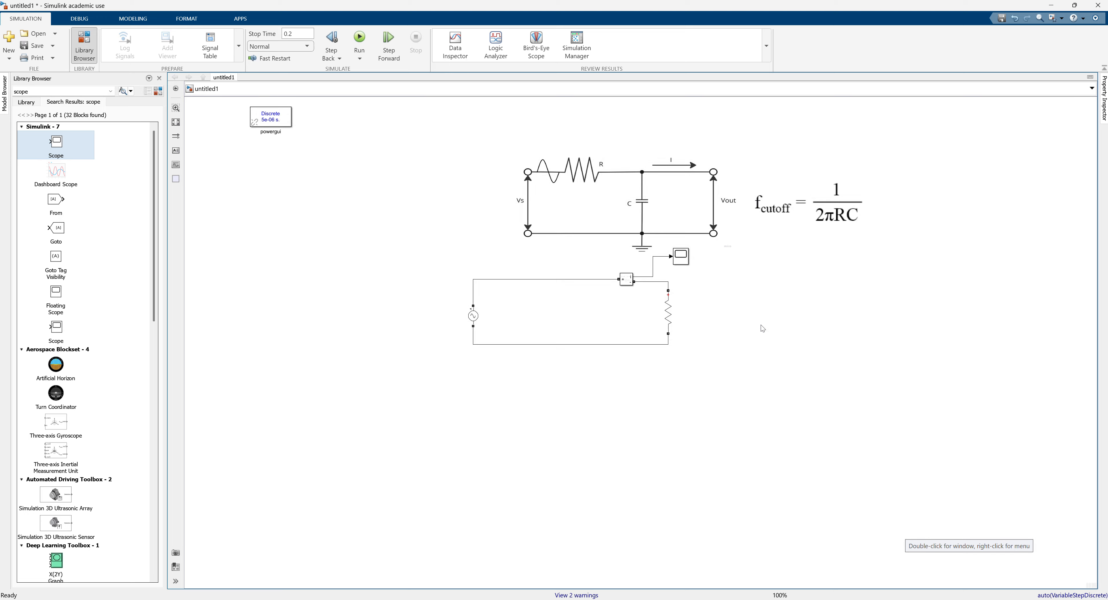
double_click(680, 257)
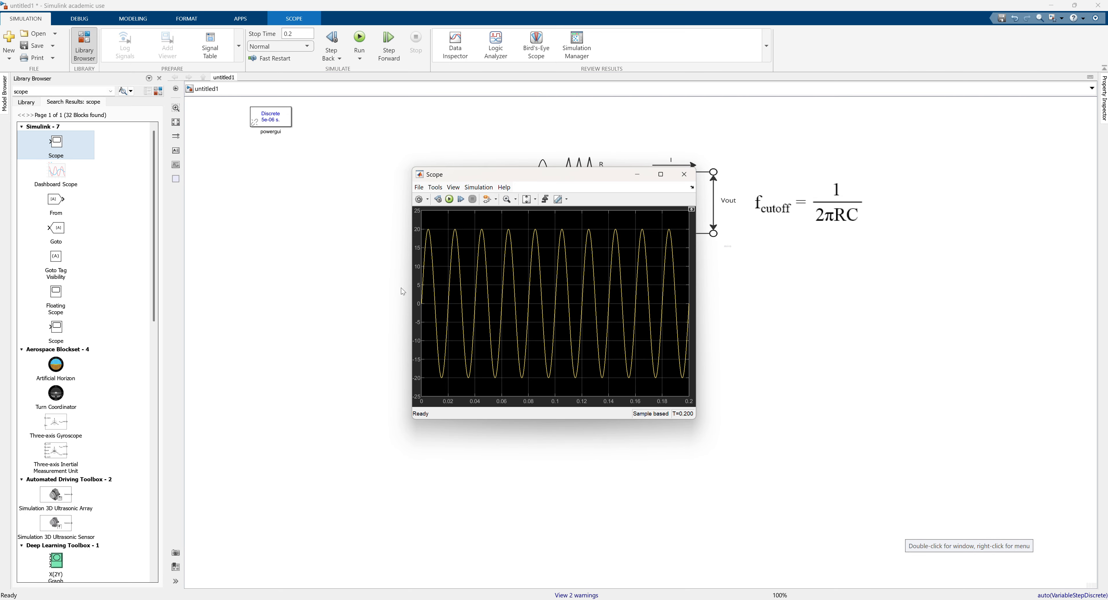
click(684, 174)
Move the AC Voltage Source up to the loop's upper-left corner and check its parameters without changing them
click(473, 320)
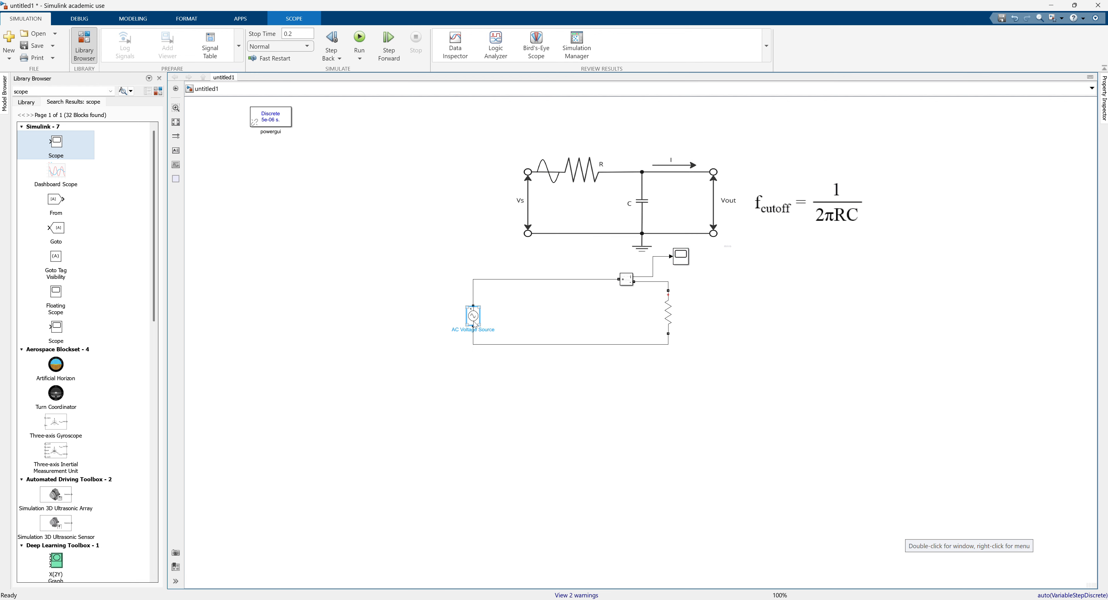
drag(474, 321, 461, 295)
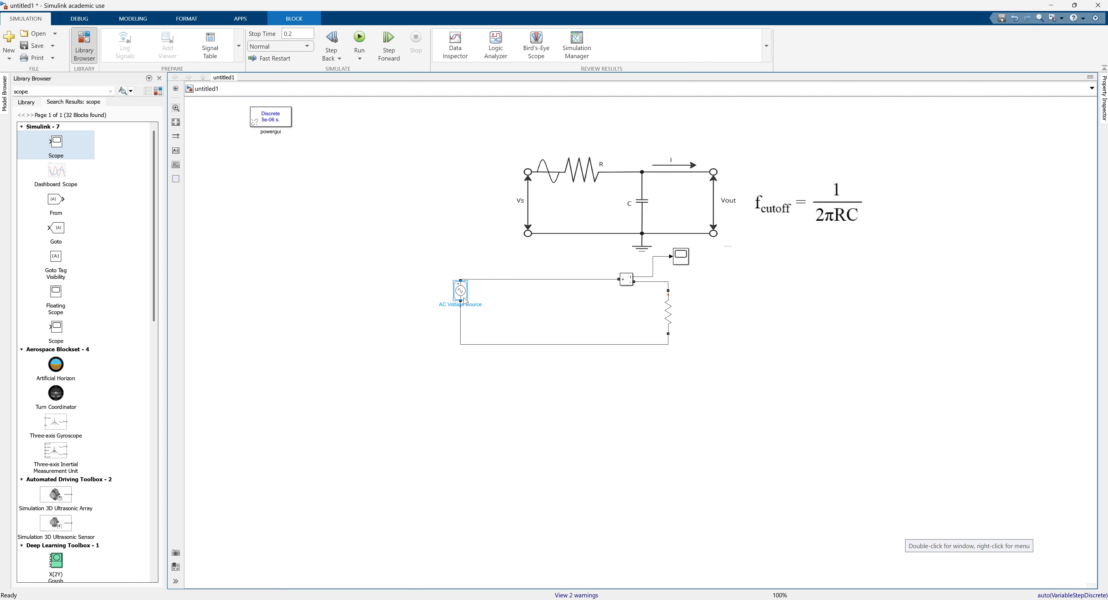
double_click(463, 297)
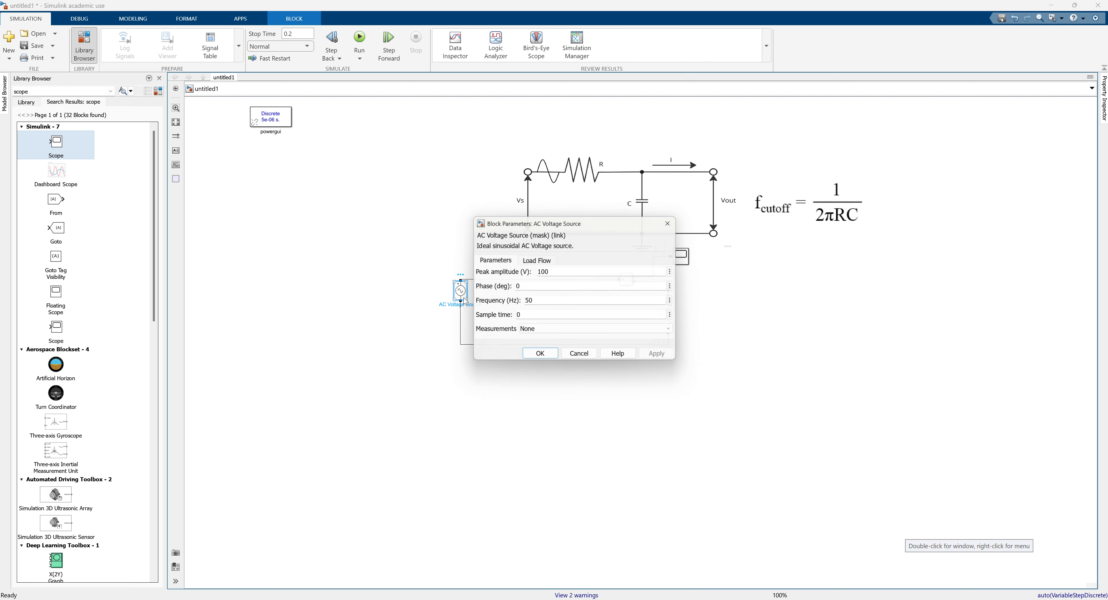
click(591, 364)
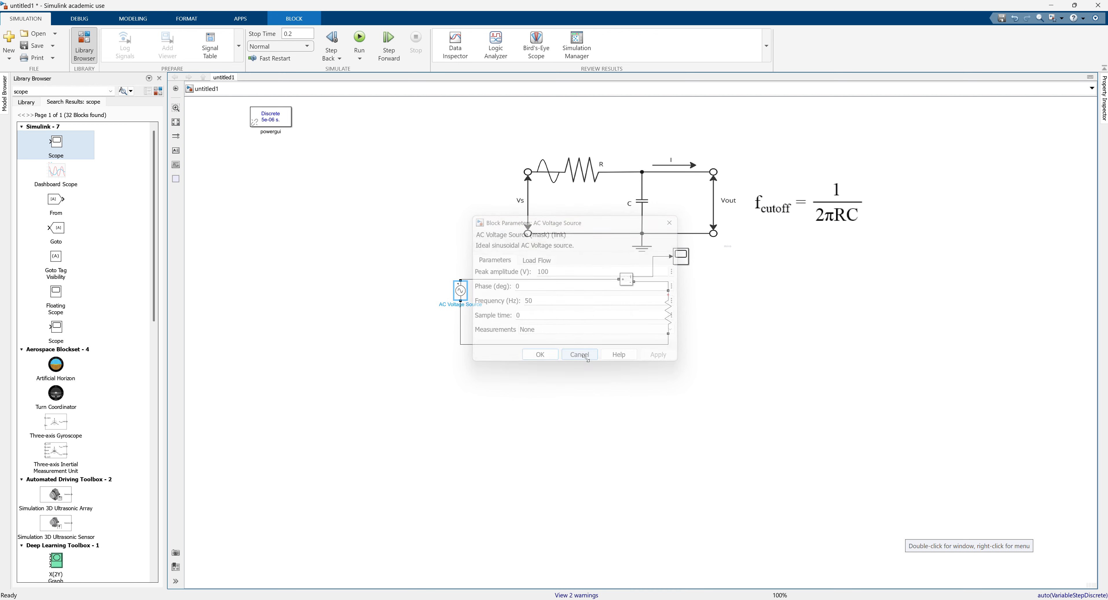
Replace the source's return wire with two copies of the AC Voltage Source in series below it, closing the loop to the resistor
click(461, 322)
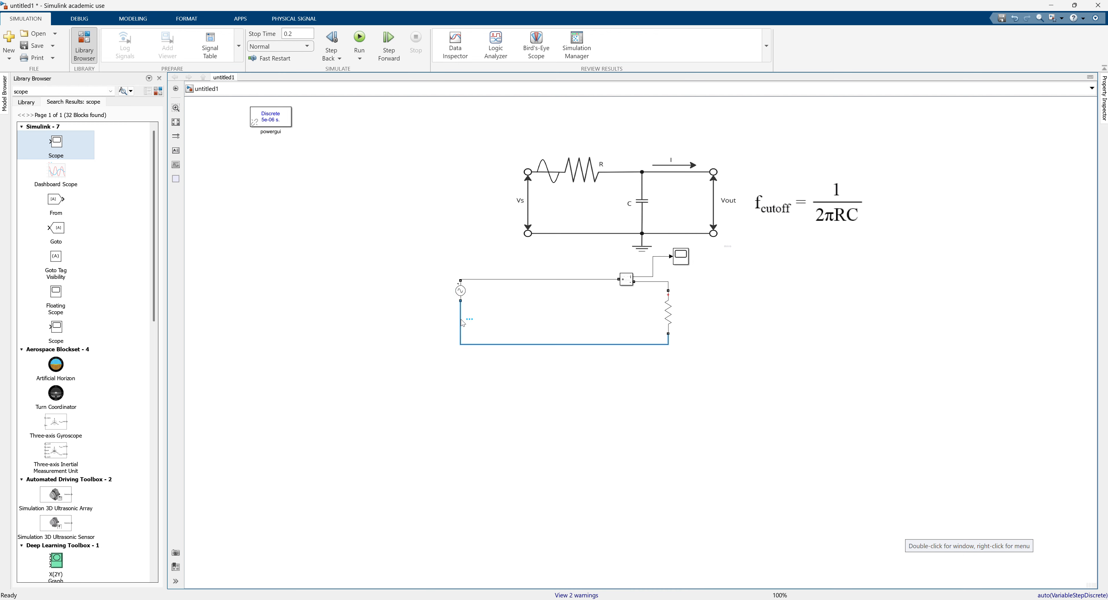
key(Delete)
click(463, 294)
key(ctrl+c)
key(ctrl+v)
drag(468, 298, 460, 324)
key(ctrl+v)
drag(741, 316, 668, 333)
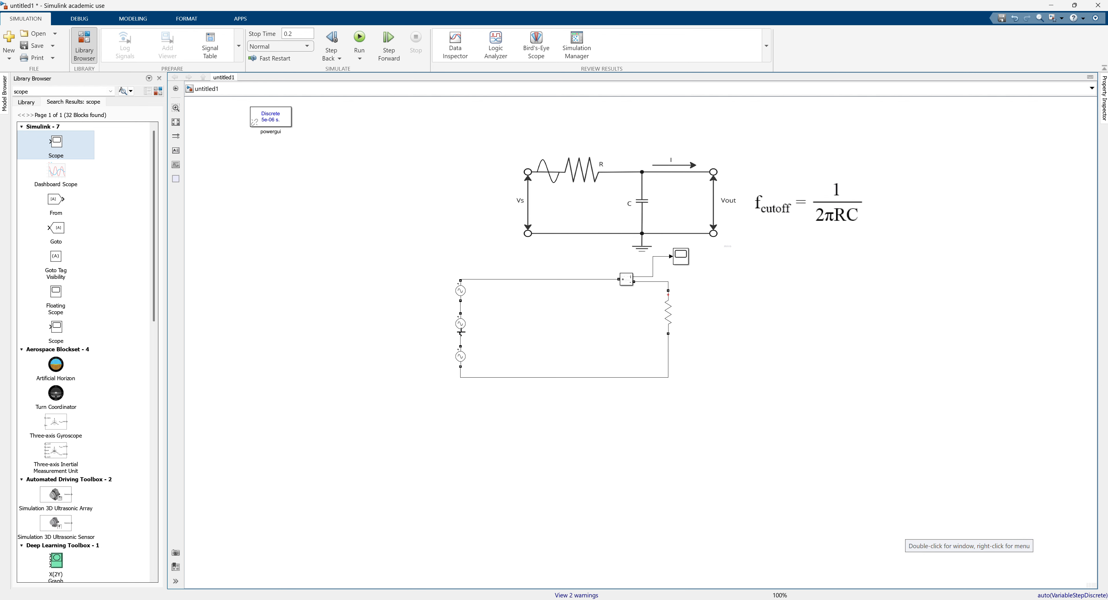
Set the middle AC voltage source to a frequency of 150 Hz and a peak amplitude of 30 V
click(460, 294)
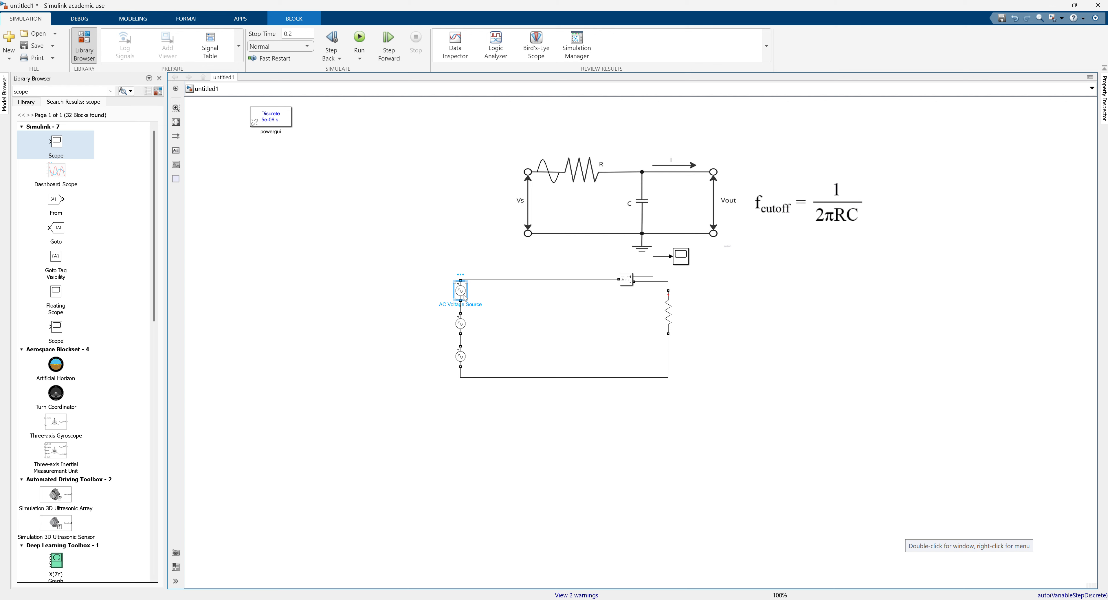
double_click(460, 323)
double_click(537, 333)
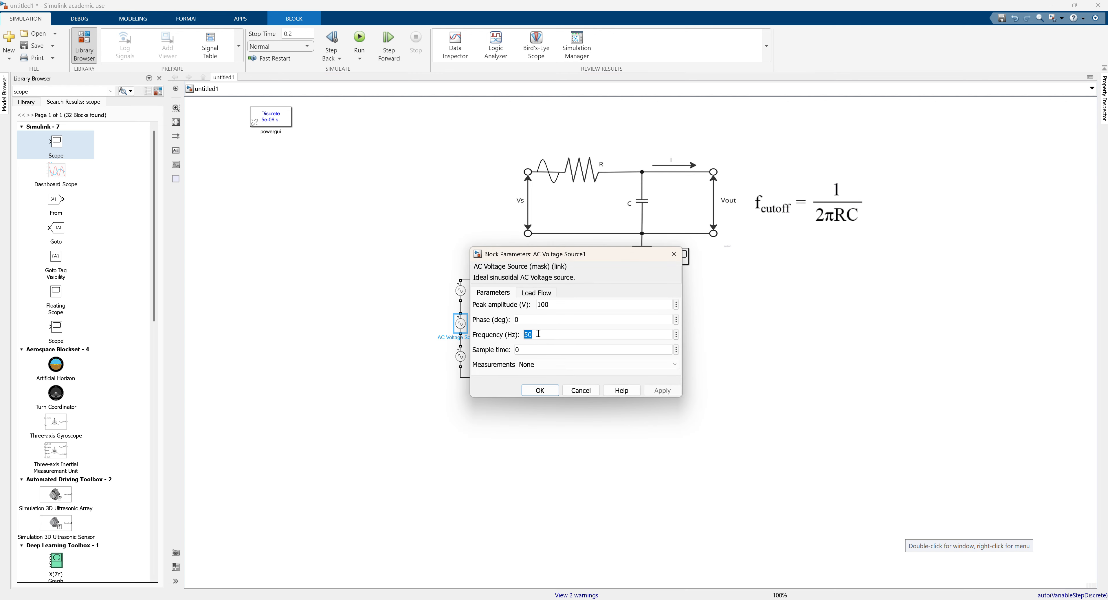
text(150)
double_click(555, 305)
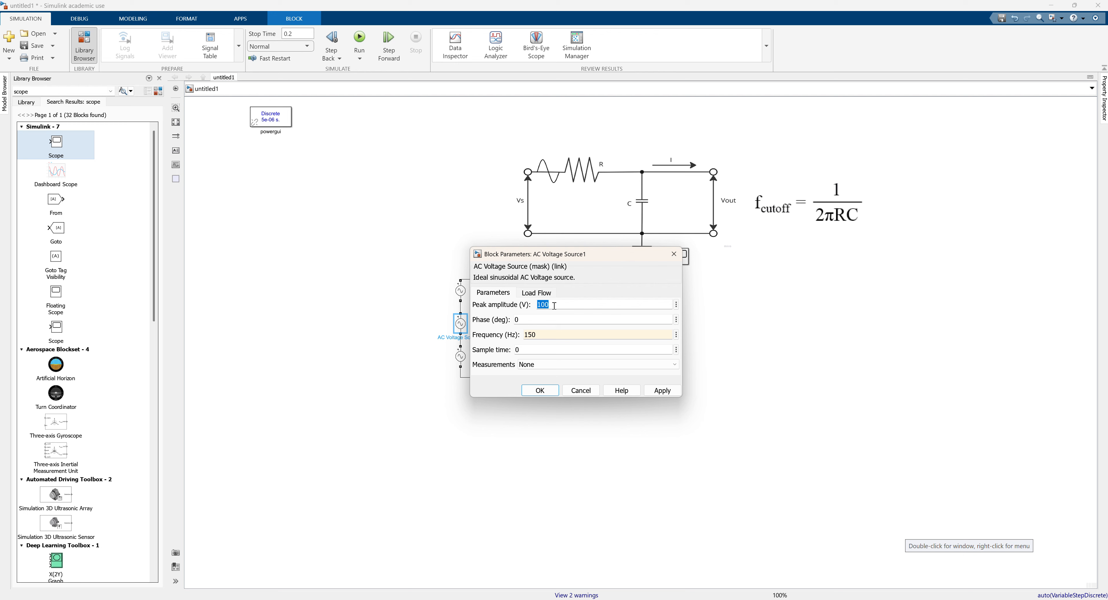
text(30)
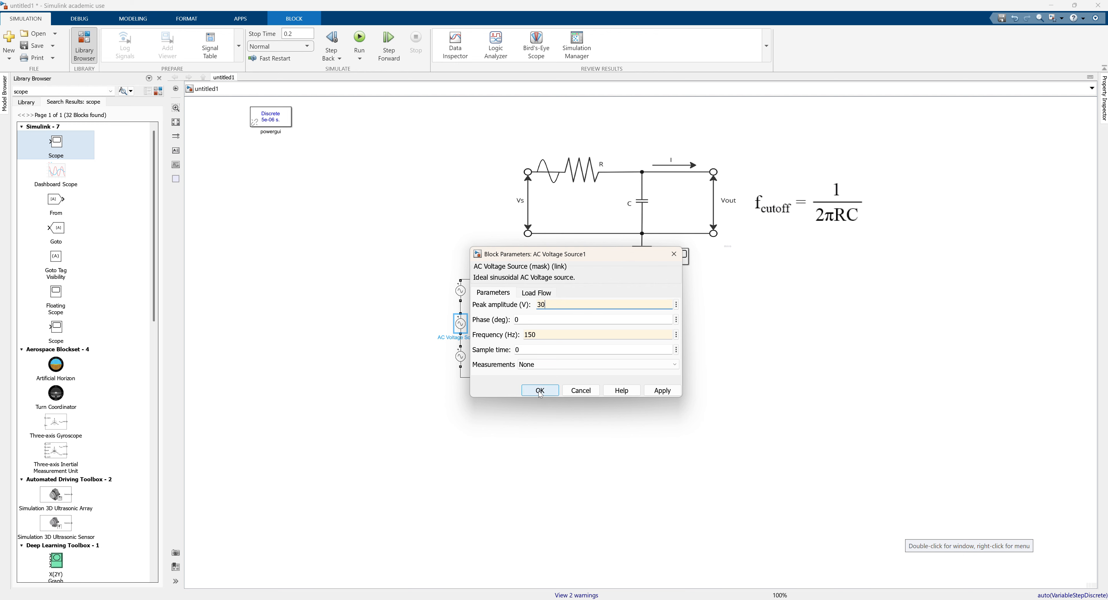
click(540, 390)
Set the lowest AC voltage source to a frequency of 250 Hz and a peak amplitude of 10 V
double_click(460, 357)
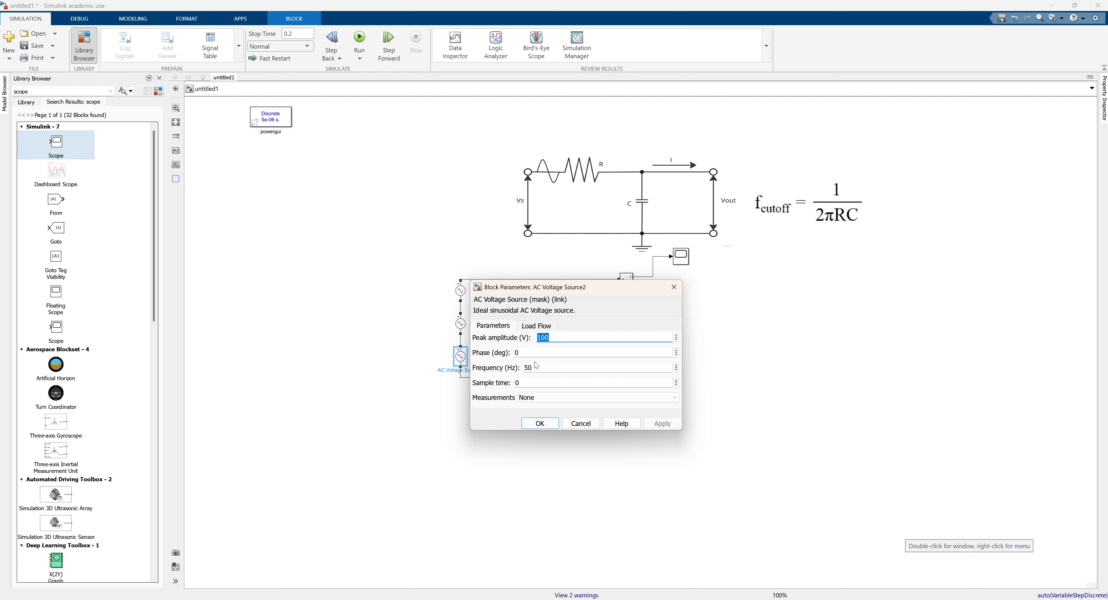
double_click(535, 367)
text(250)
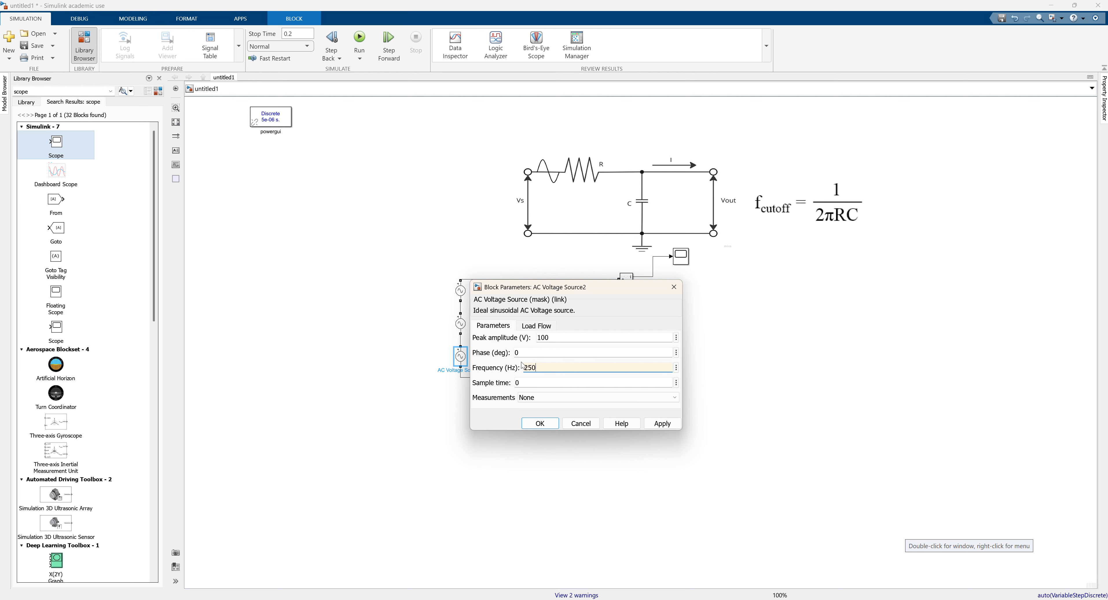
double_click(553, 338)
text(10)
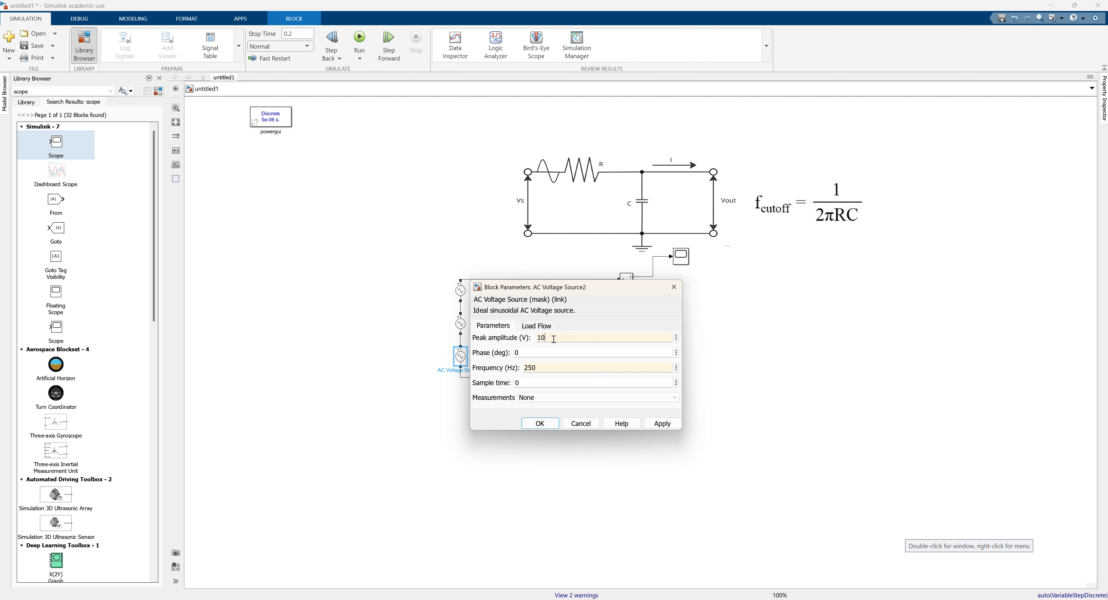
key(Return)
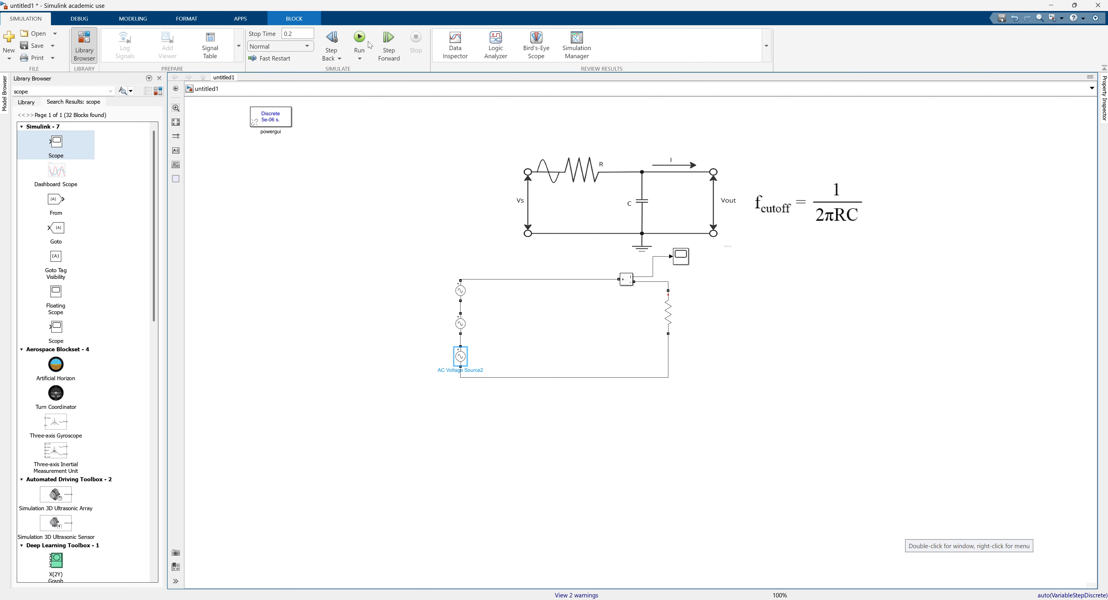
Run the simulation and view the current waveform with the three series sources in the scope
click(360, 38)
double_click(681, 258)
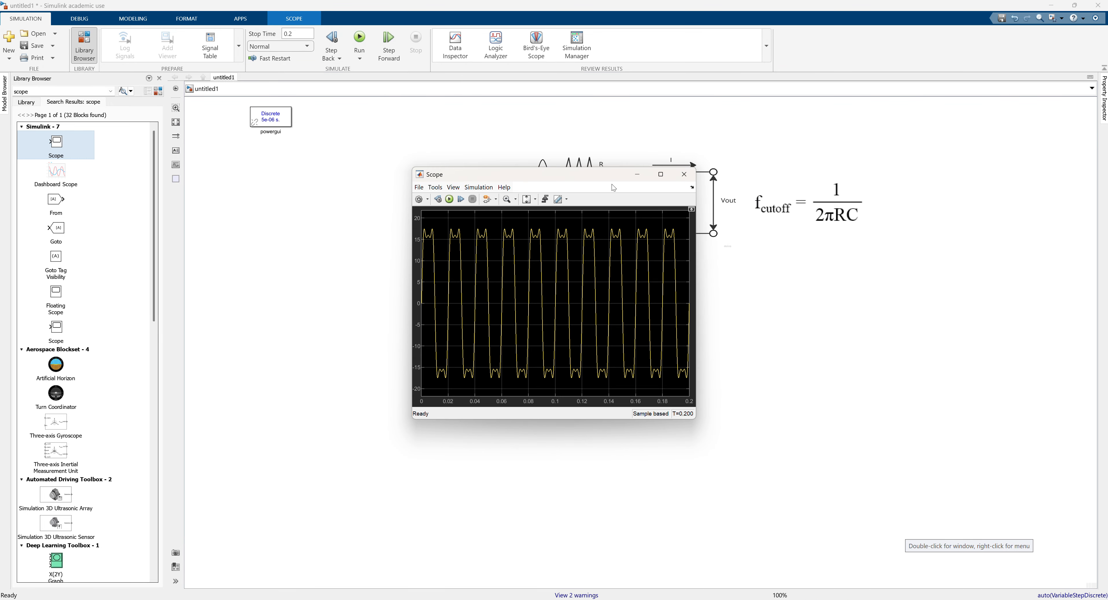
drag(614, 188, 513, 165)
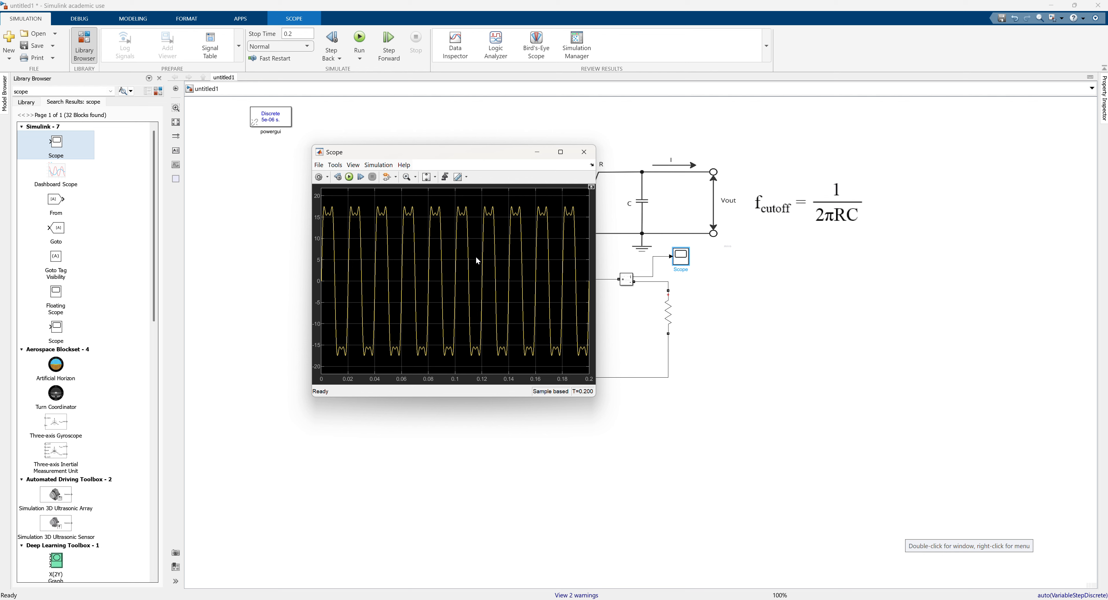
click(584, 151)
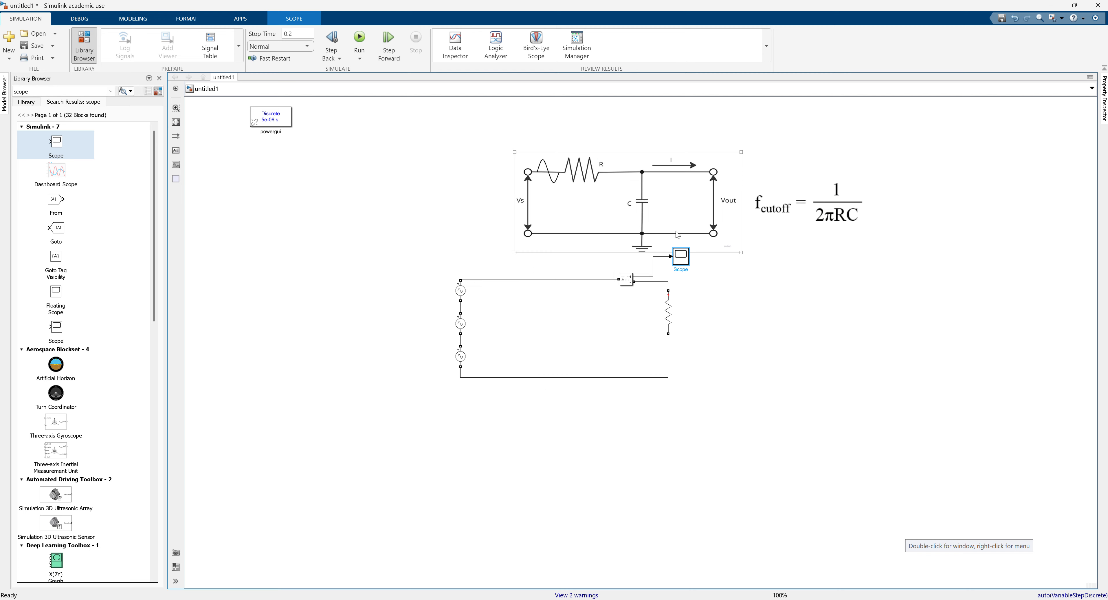
Move the load resistor and current measurement farther right, and delete the wire between the top source and the current measurement
click(670, 312)
drag(670, 312, 718, 327)
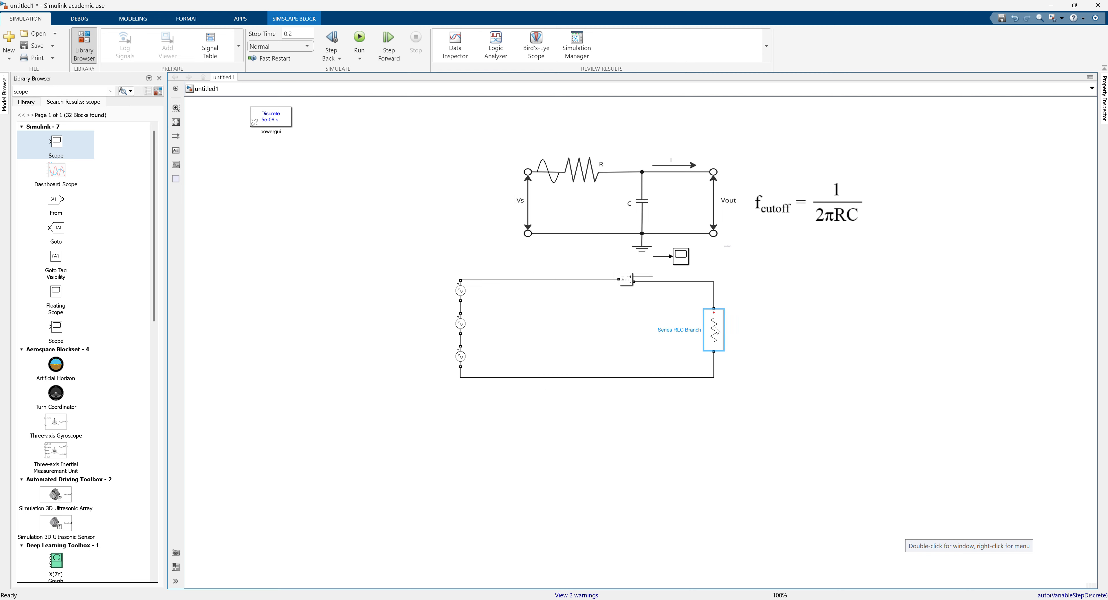
drag(624, 277, 675, 283)
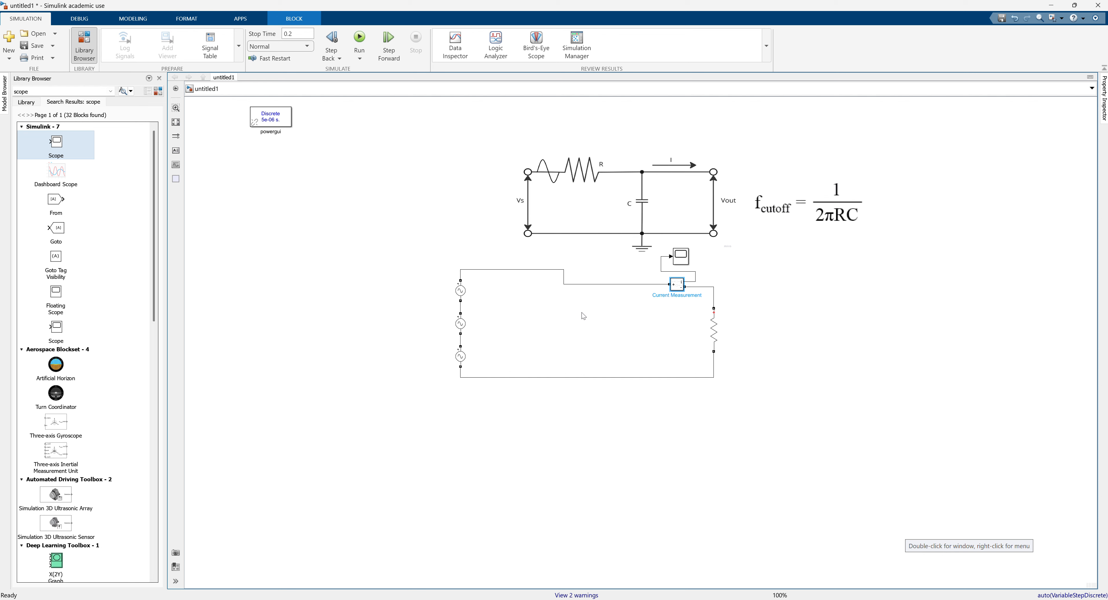
click(573, 283)
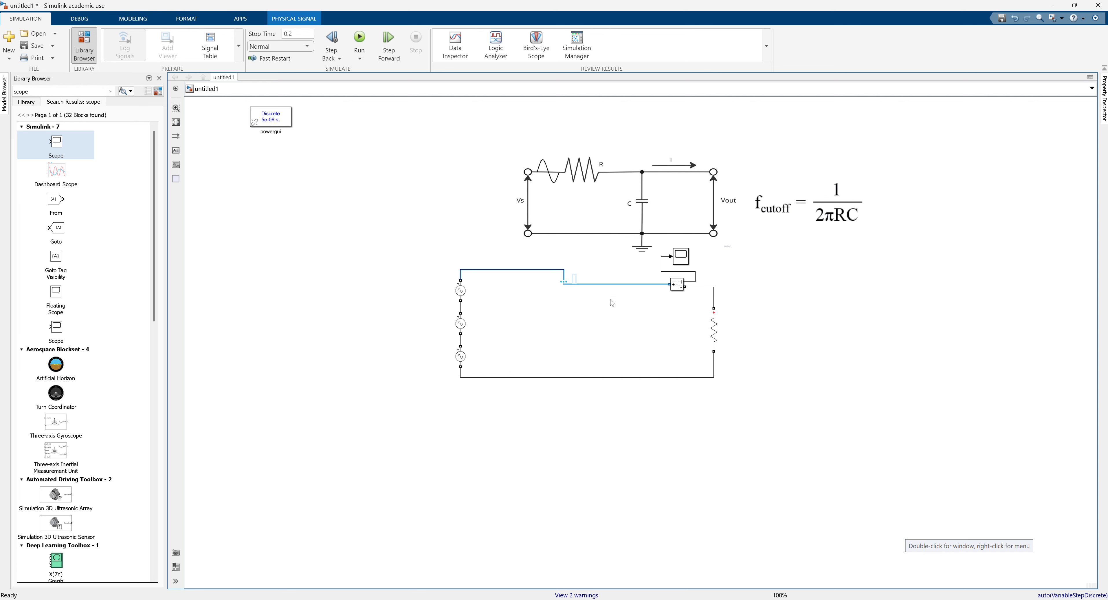
key(Delete)
Add two copies of the resistor branch between source and load, one horizontal in the upper line and one vertical
click(531, 275)
key(ctrl+v)
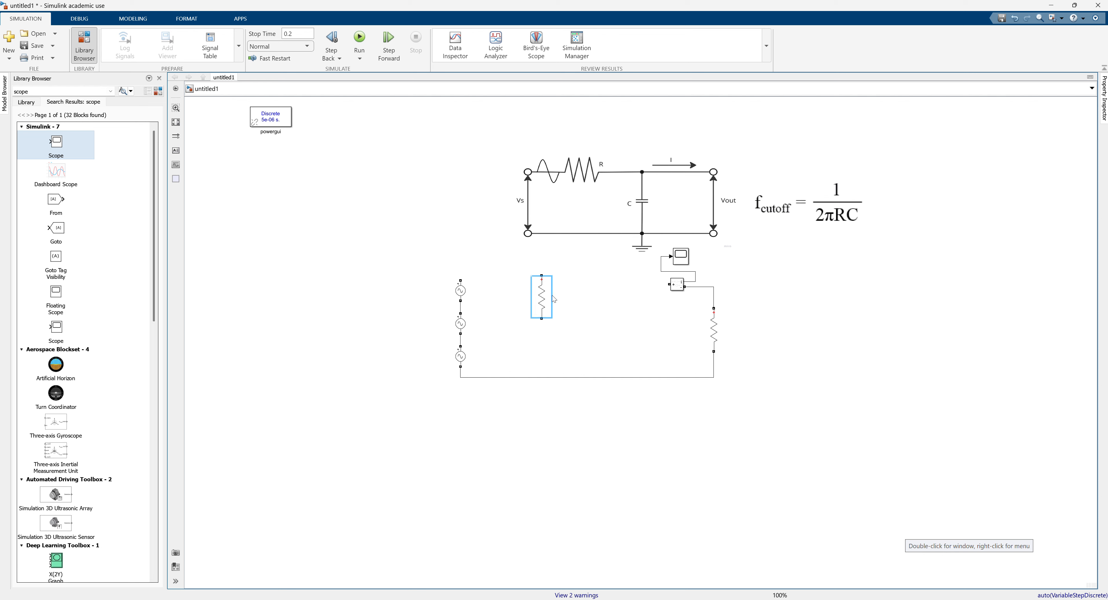
key(ctrl+r)
drag(550, 294, 603, 326)
key(ctrl+c)
key(ctrl+v)
key(ctrl+r)
Wire the horizontal resistor between the top source and current measurement, and connect the vertical branch across the upper and lower lines
drag(538, 281, 460, 280)
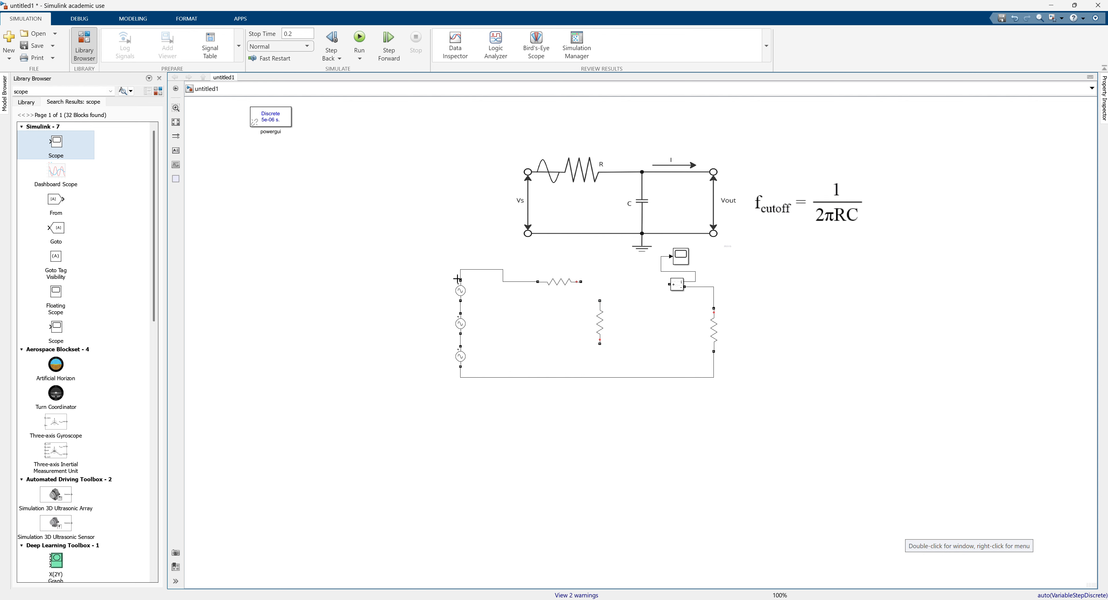
drag(585, 282, 669, 284)
drag(599, 297, 599, 281)
drag(600, 344, 599, 377)
Change the vertical shunt branch's type to C
double_click(599, 321)
click(696, 322)
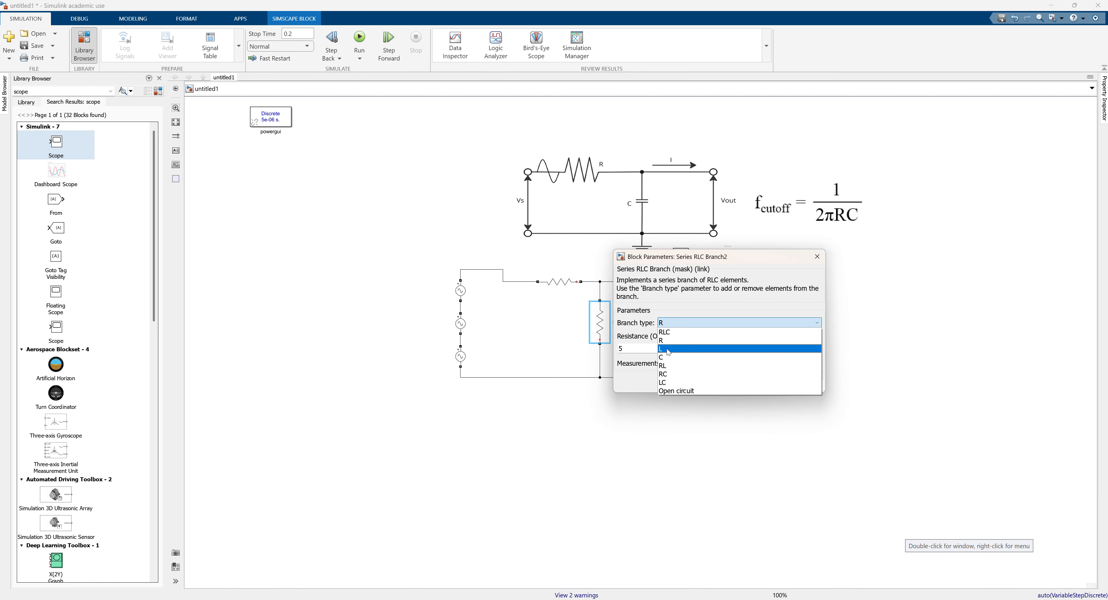
click(662, 357)
click(683, 398)
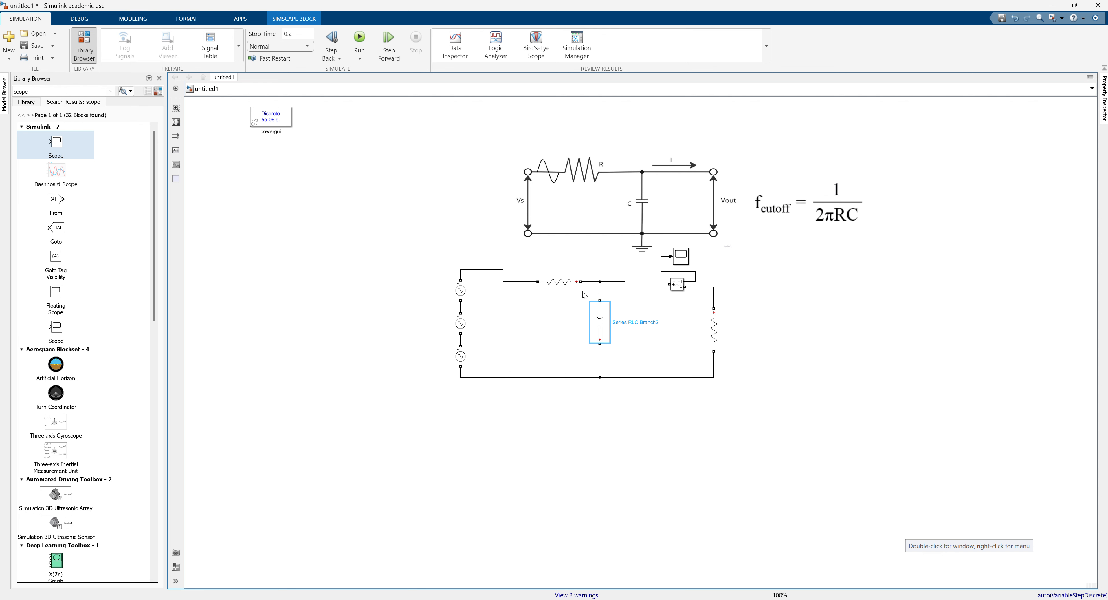
Set the horizontal series resistor's resistance to 0.01 ohms
click(560, 281)
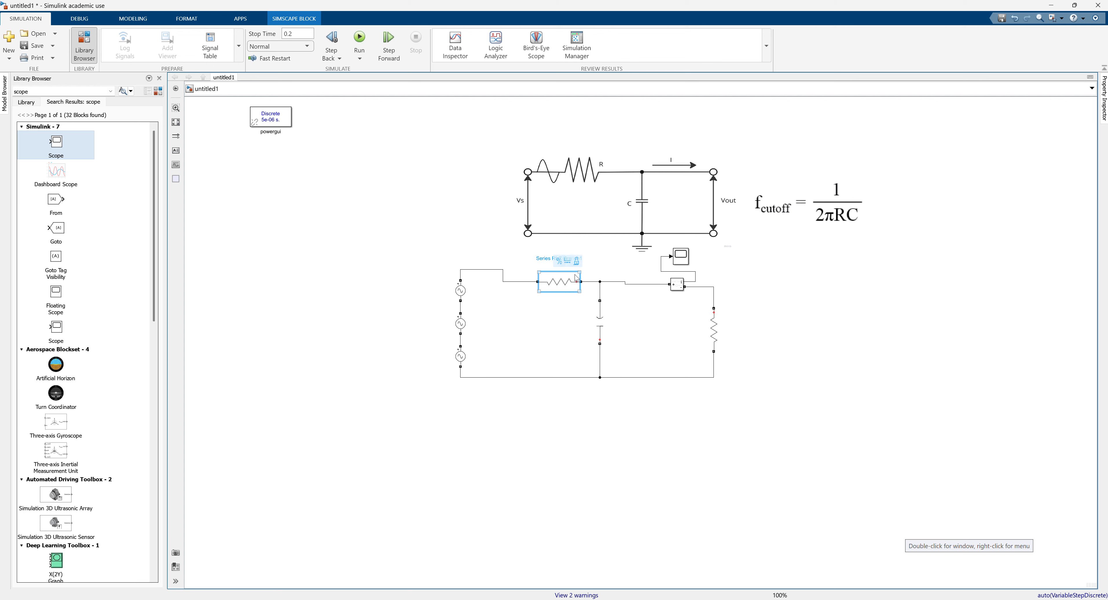
double_click(566, 290)
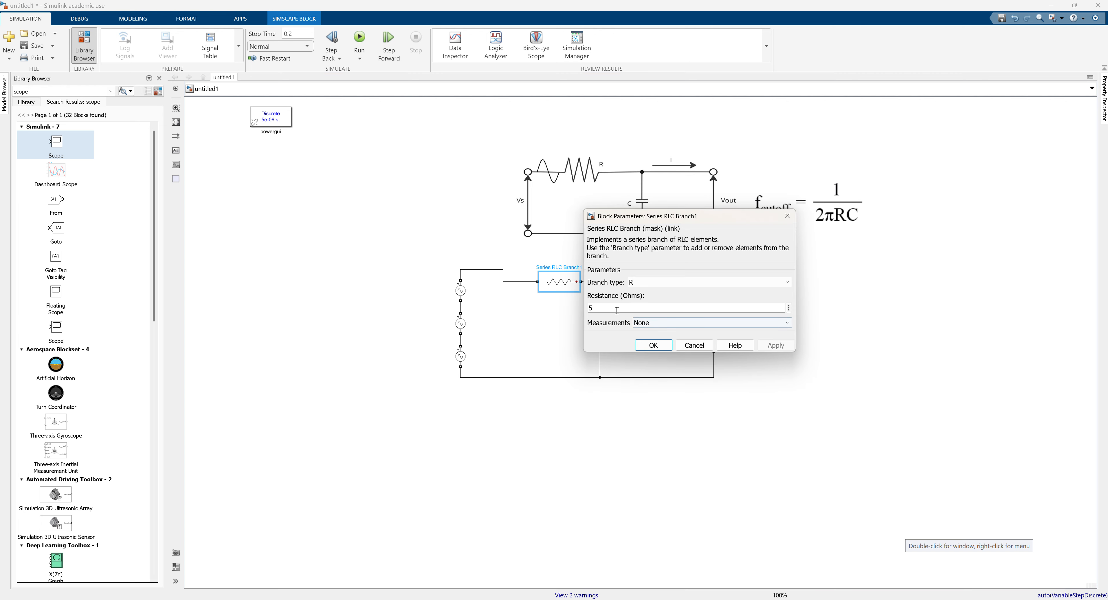
text(0.01)
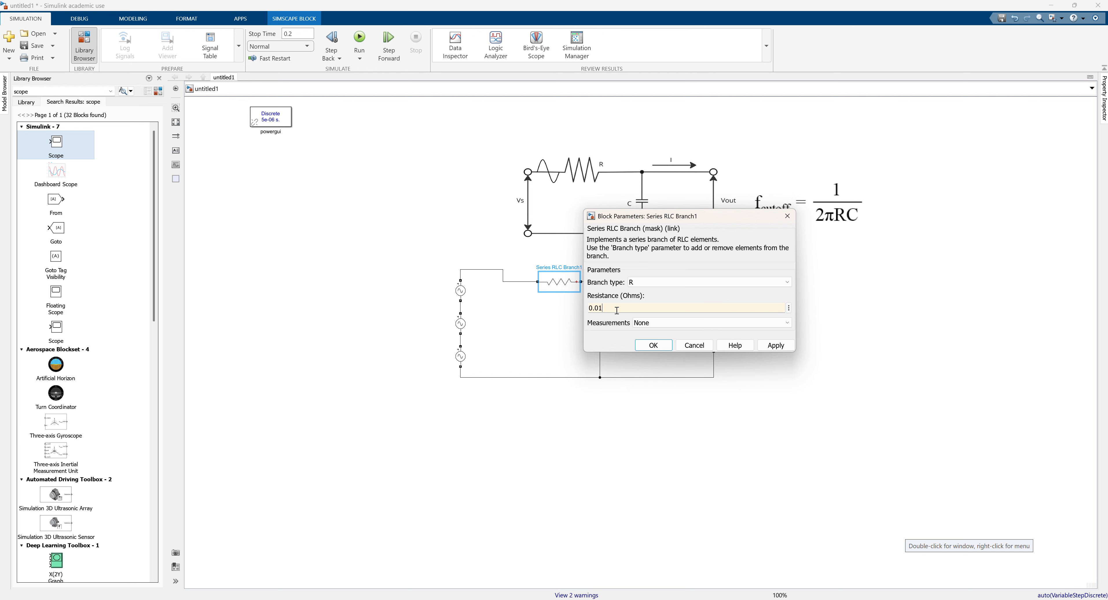
click(644, 347)
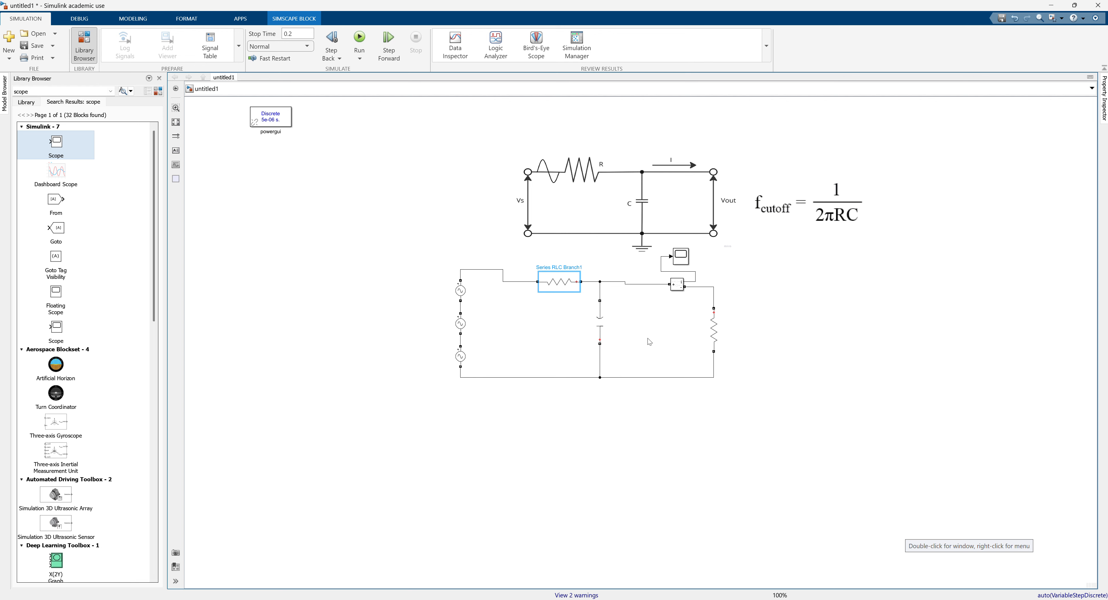
Set the shunt capacitor's capacitance to 3.45 F
double_click(601, 330)
double_click(641, 340)
text(3.45)
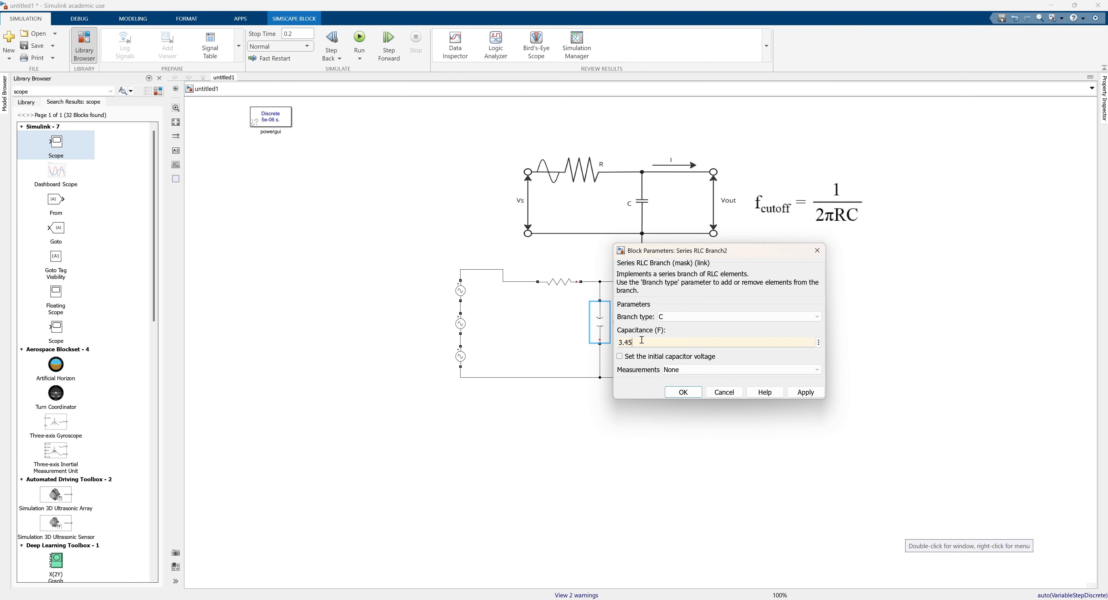
key(Return)
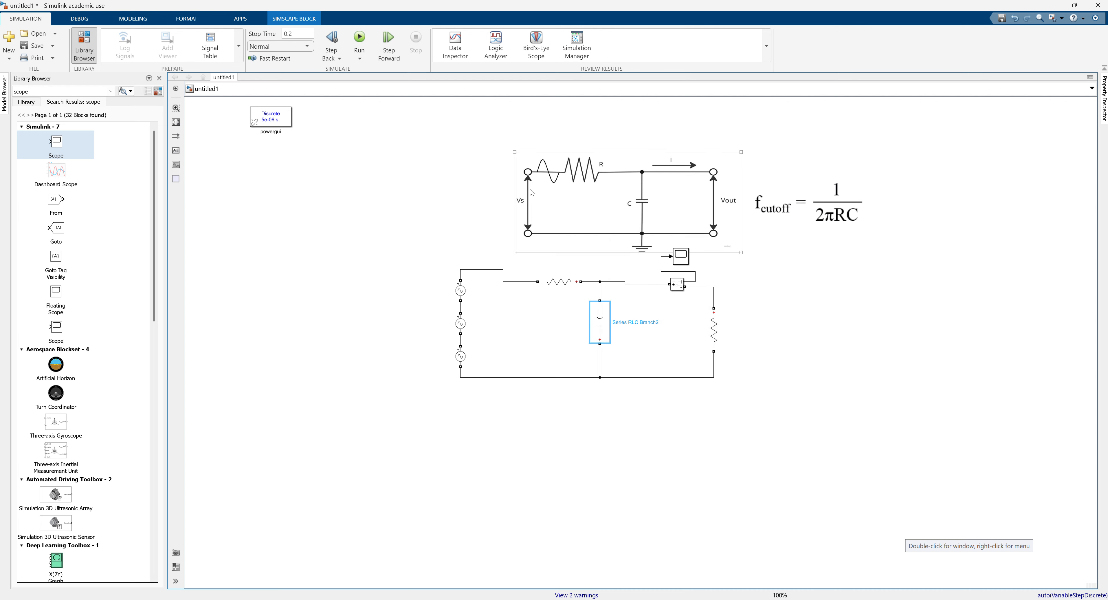
Run the simulation and view the filtered load current in the scope
click(357, 37)
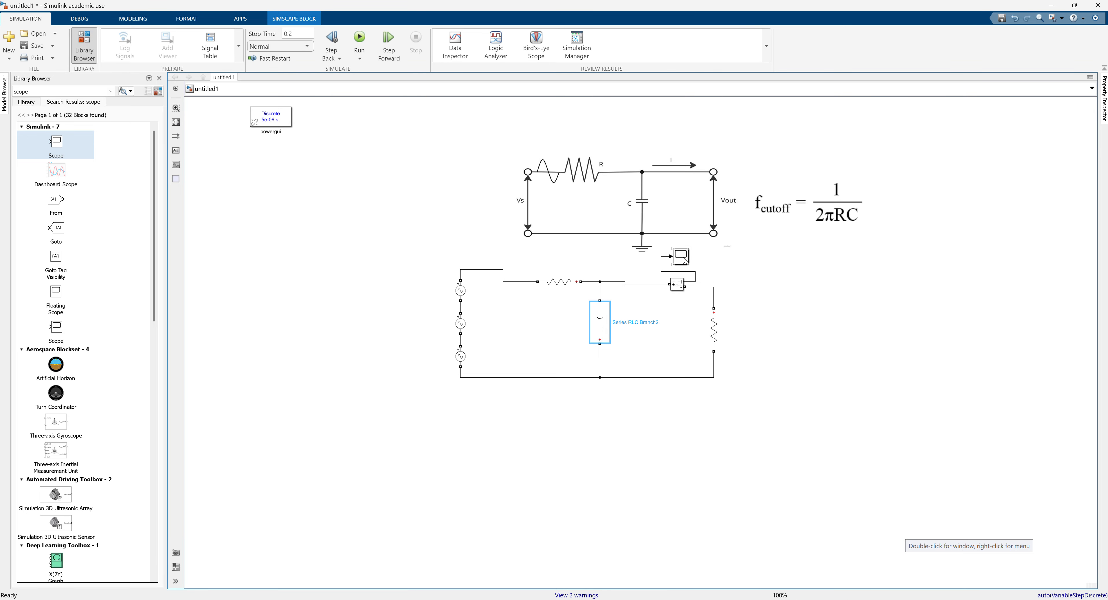
double_click(683, 257)
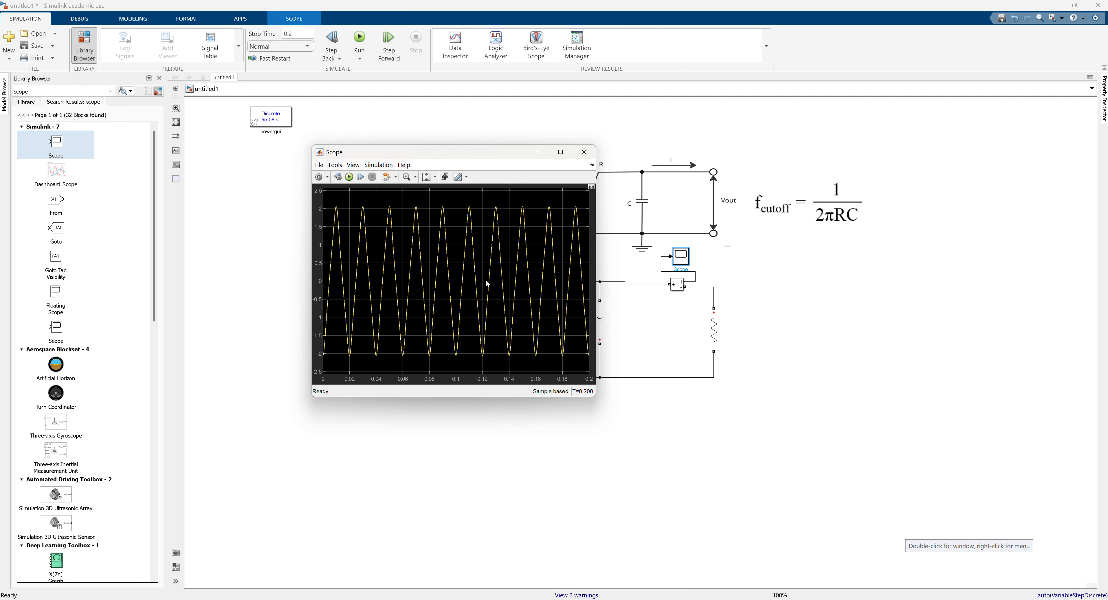
click(584, 152)
Duplicate the whole filter circuit with its scope and place the copy directly below the original
drag(744, 247, 416, 393)
key(ctrl+c)
click(551, 422)
key(ctrl+v)
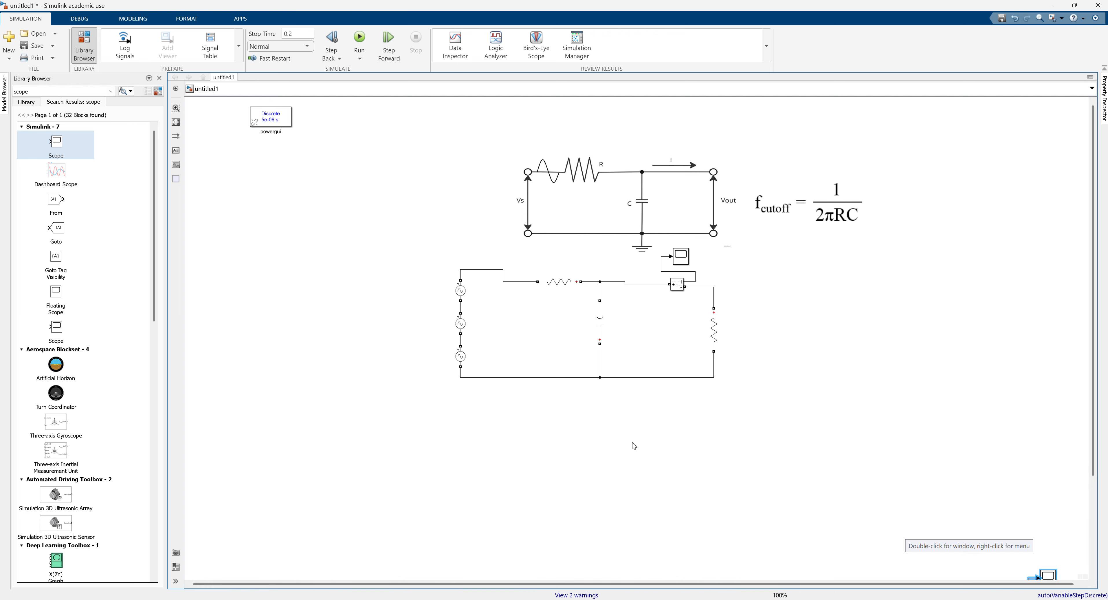
scroll(1007, 412, down, 3)
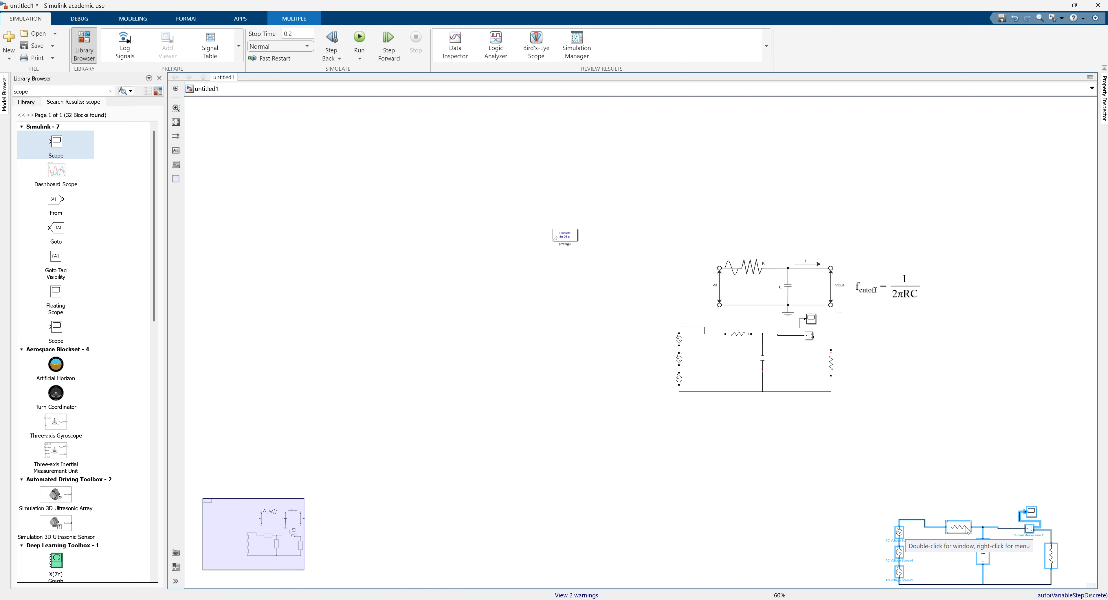
drag(948, 526, 720, 407)
scroll(797, 424, up, 4)
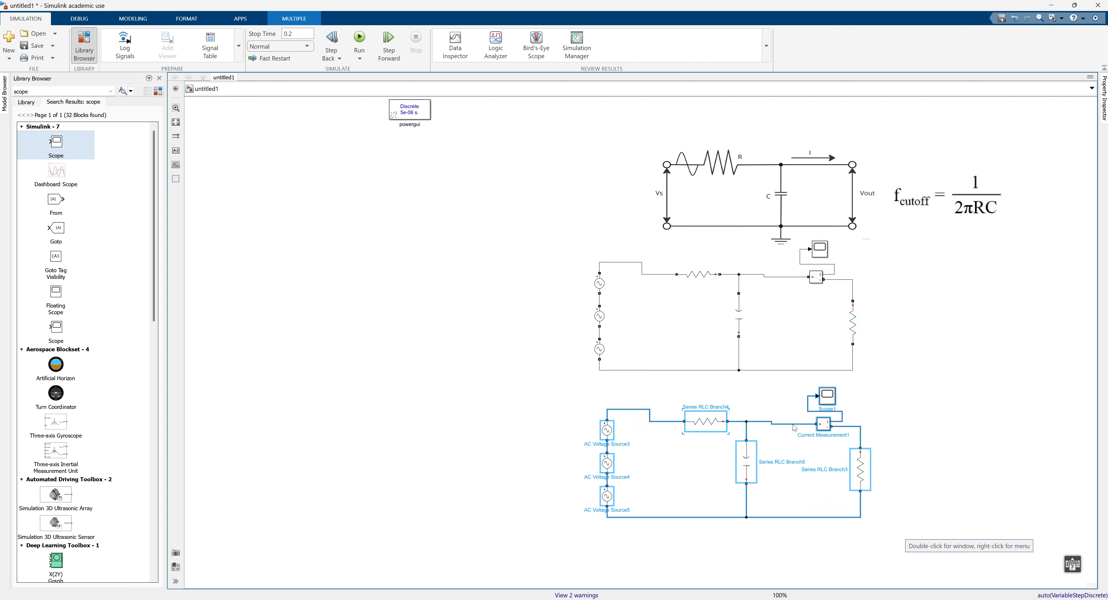
Remove the capacitor and series resistor from the lower circuit, and bridge the resistor's gap with a wire
click(958, 384)
click(757, 449)
key(Delete)
click(684, 420)
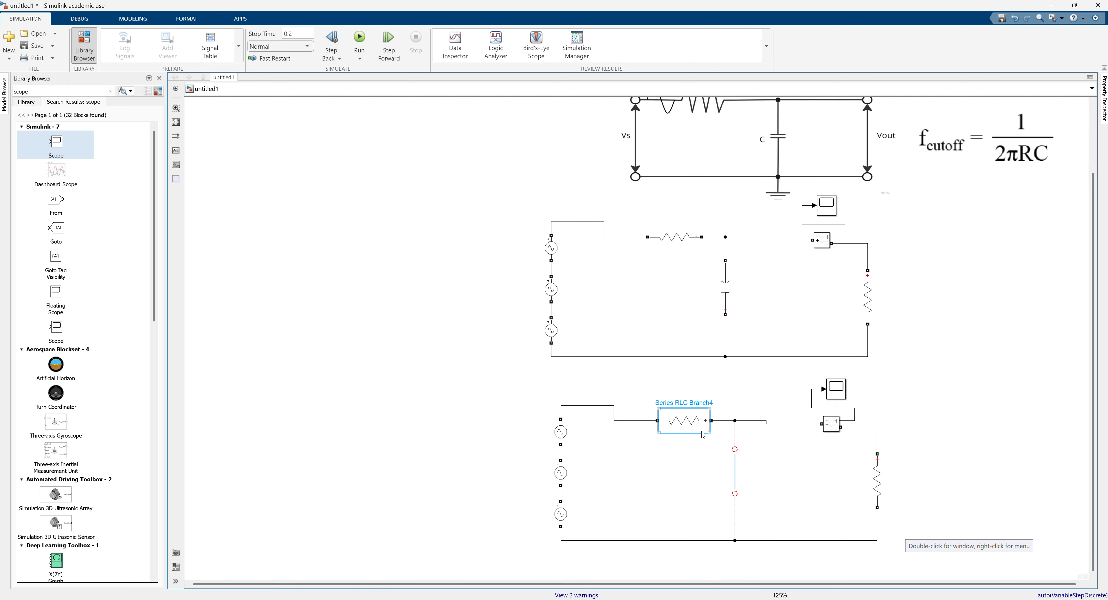
key(Delete)
drag(671, 420, 656, 419)
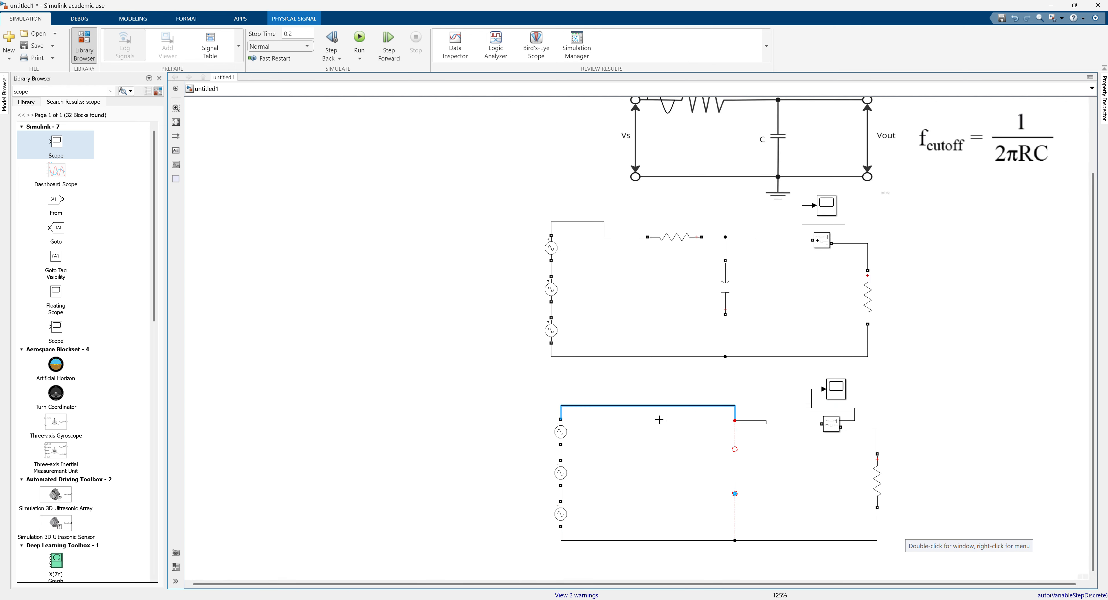
Delete the dangling capacitor wires and the scope from the lower circuit
drag(756, 438, 716, 497)
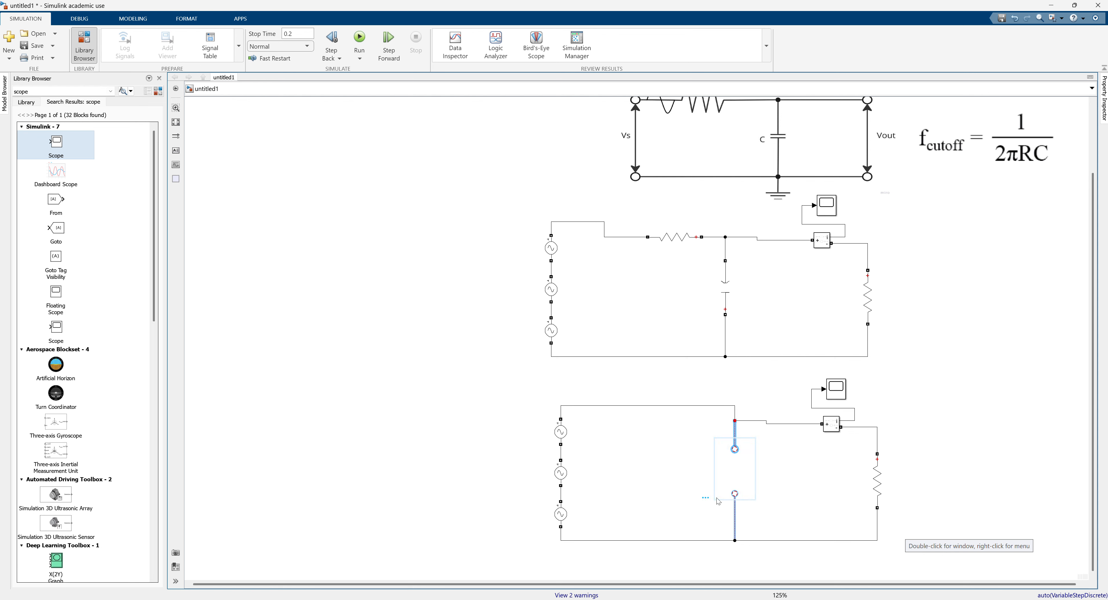
key(Delete)
drag(837, 394, 916, 350)
key(Delete)
Give the remaining scope 2 input ports and connect the second one to the lower circuit's current measurement output
double_click(826, 207)
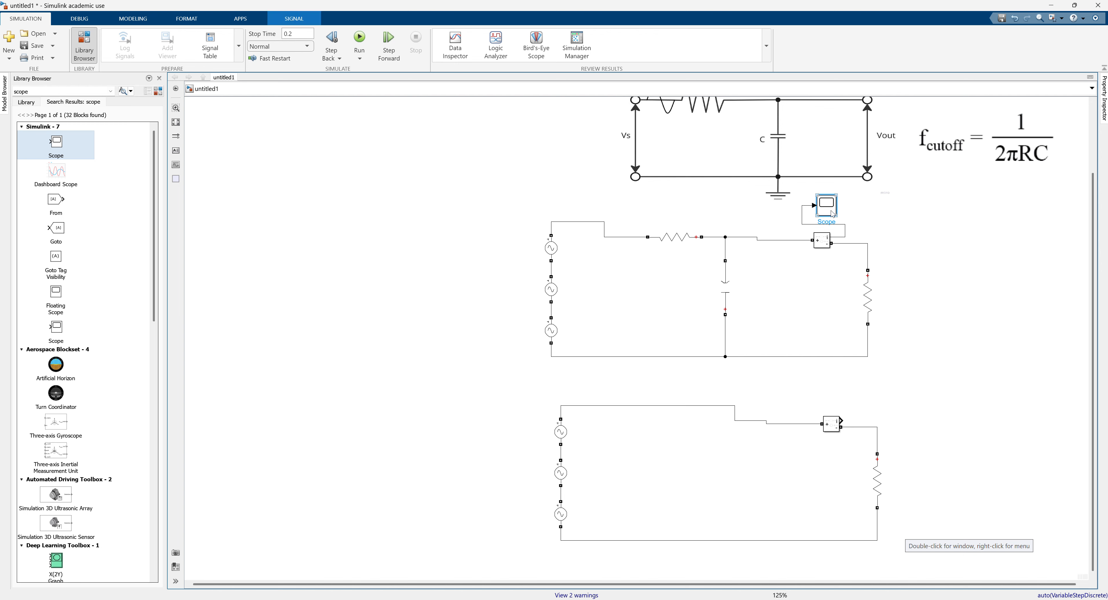
click(319, 177)
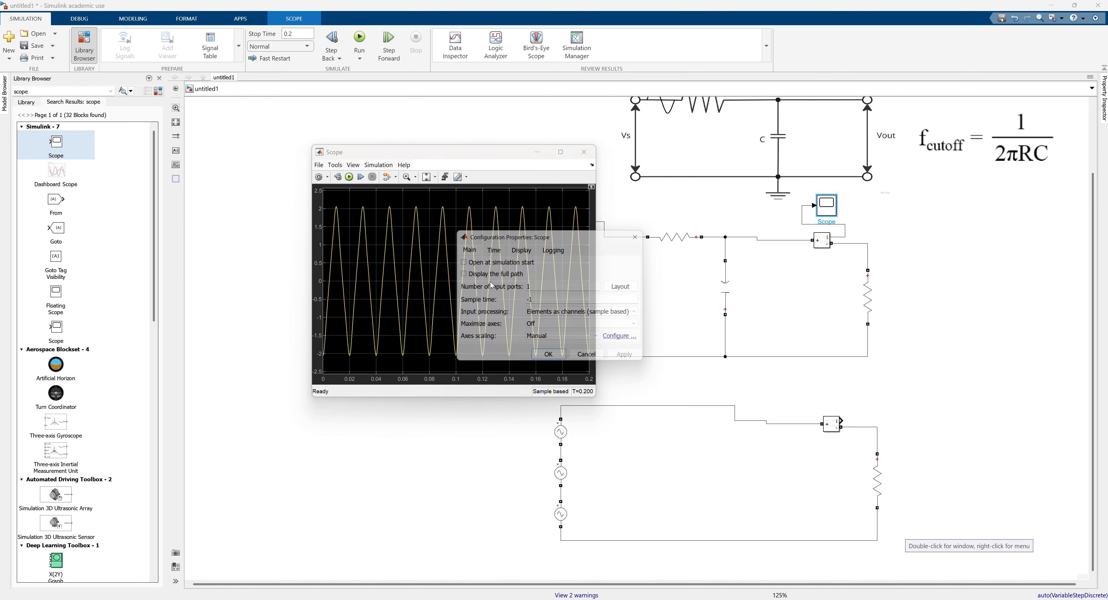
text(2)
key(Return)
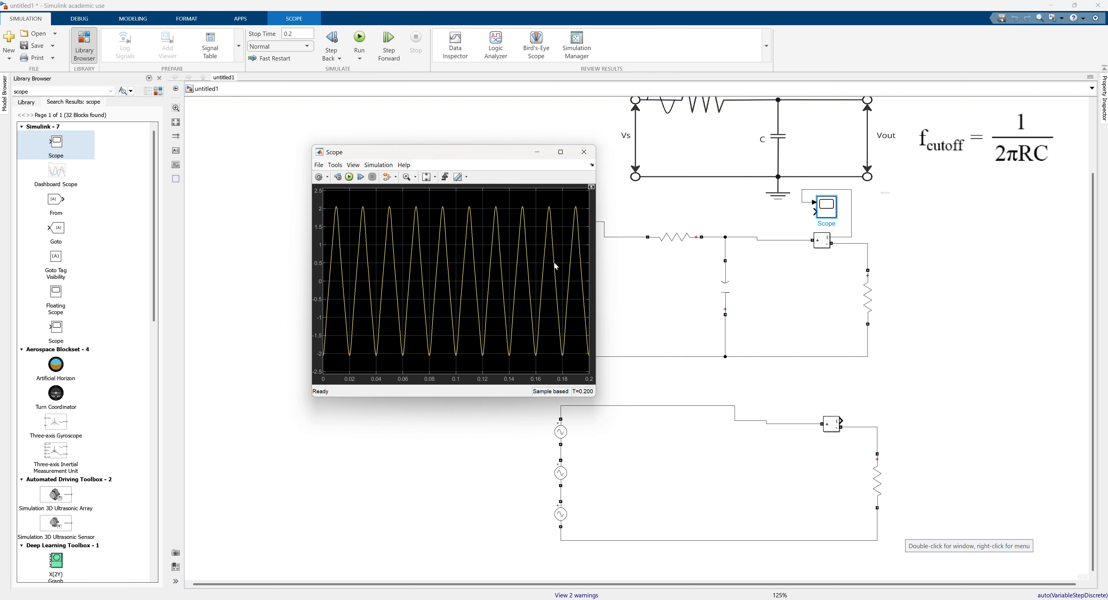
click(584, 152)
mouse_move(813, 212)
mouse_down()
mouse_move(849, 430)
mouse_move(842, 421)
mouse_up()
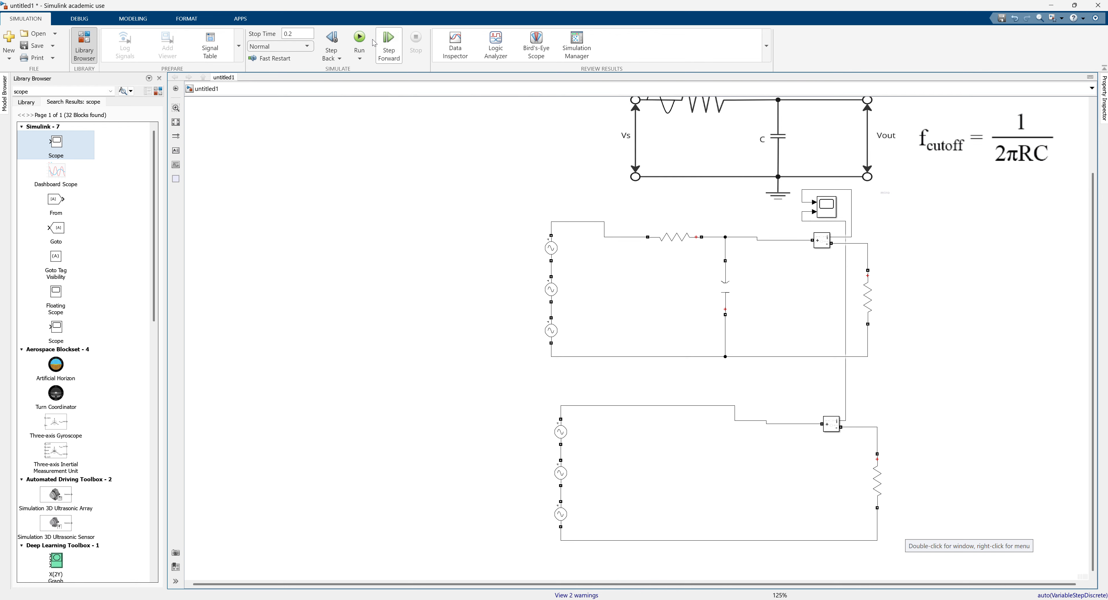
Run the simulation and compare the filtered and unfiltered currents in the enlarged scope window
click(359, 39)
double_click(826, 210)
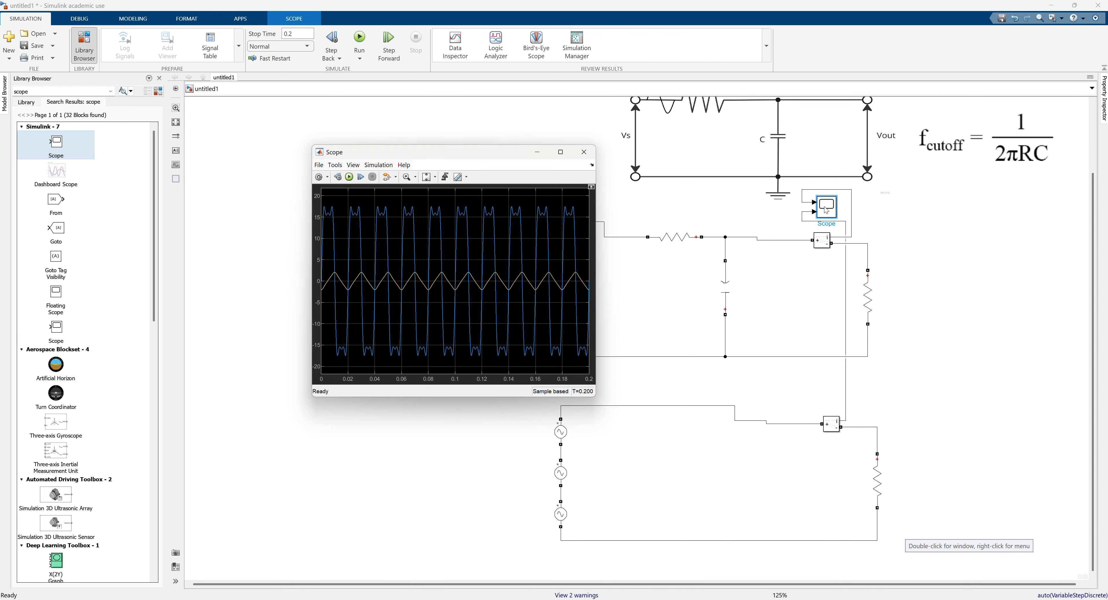
click(564, 155)
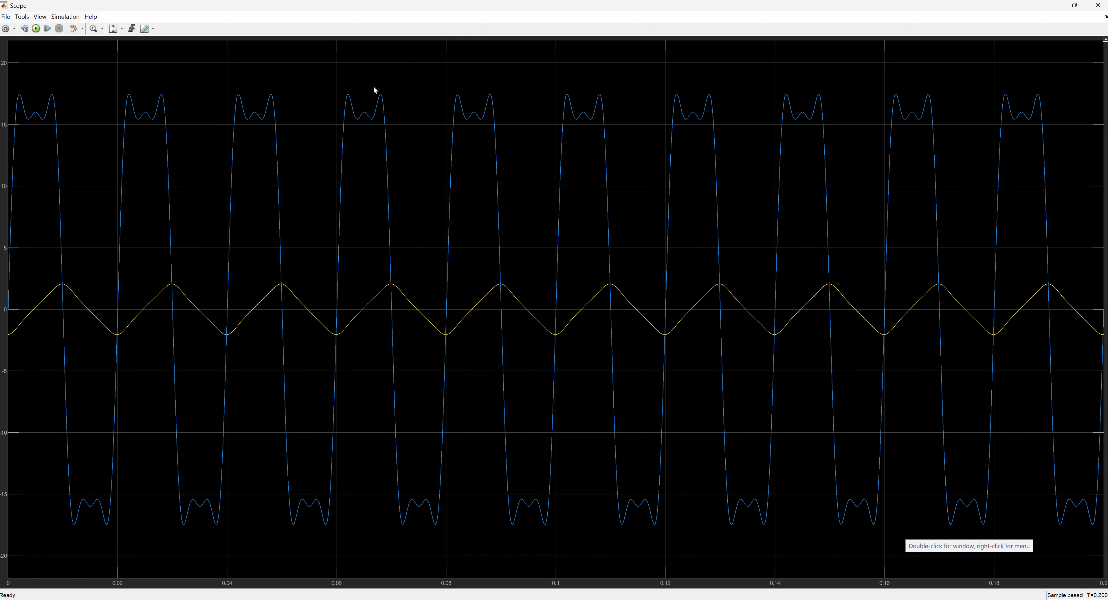
click(1098, 6)
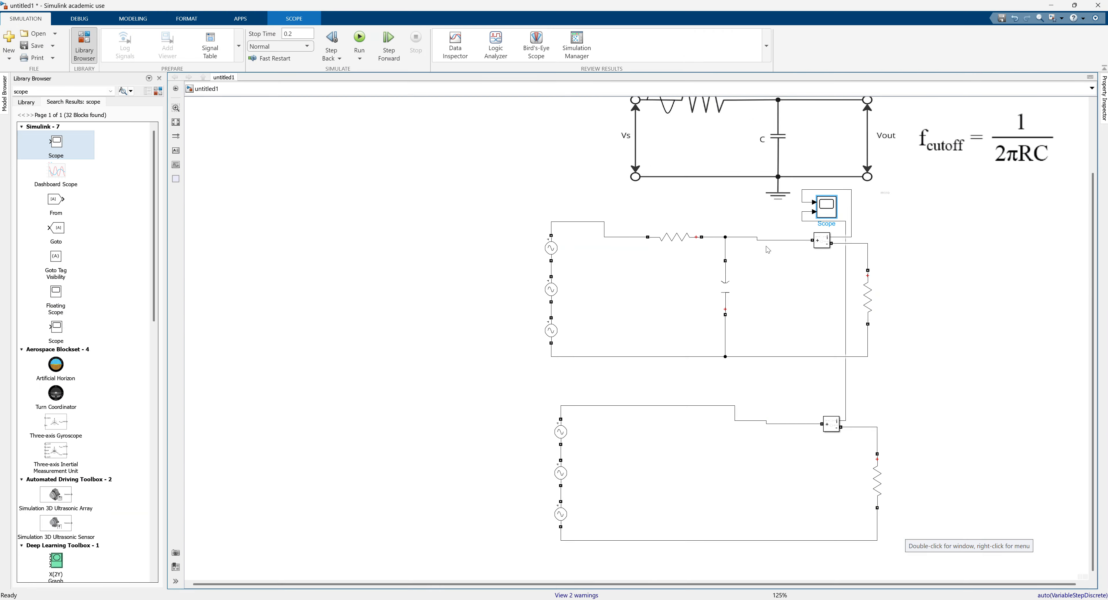
Review the resistance setting of the series resistor in the upper circuit's filter
double_click(678, 245)
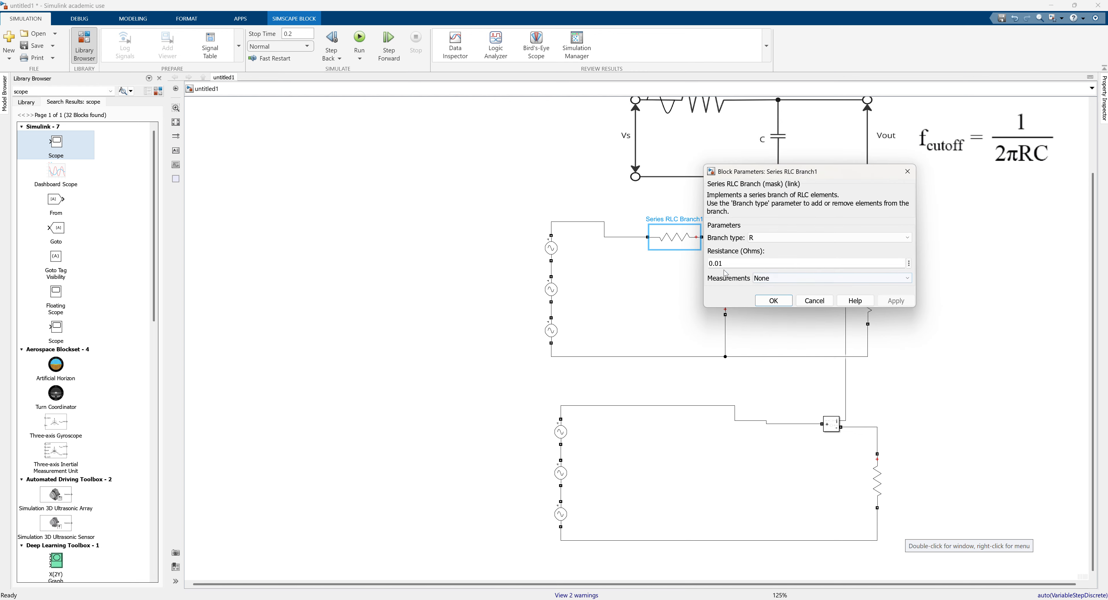
double_click(719, 264)
click(721, 263)
click(773, 300)
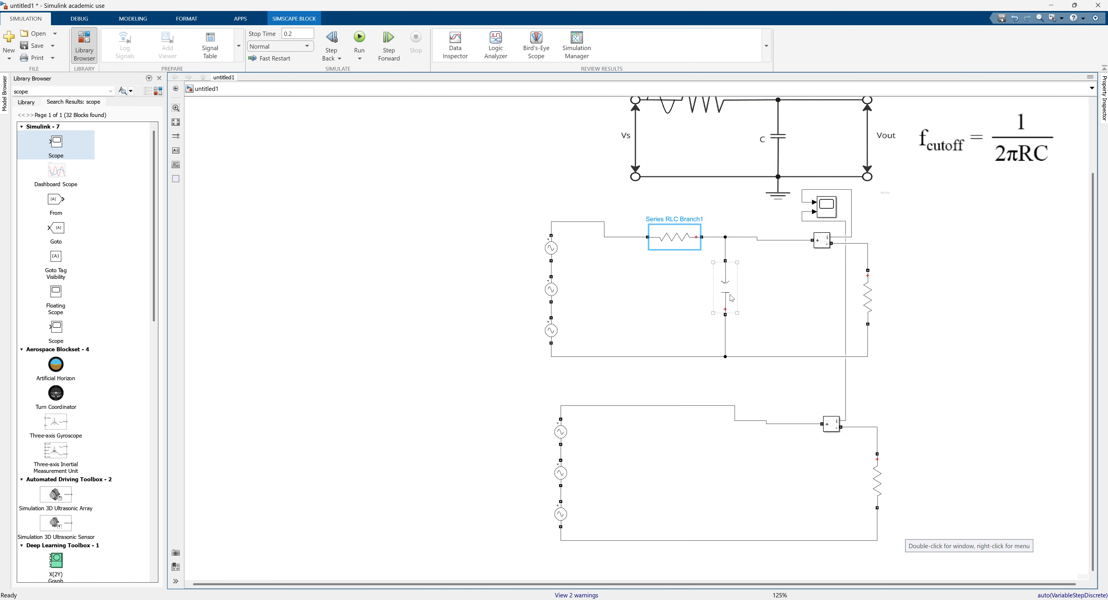
Set the upper circuit's filter capacitance to 34.5 F and rerun the simulation to compare both load currents in the scope
double_click(731, 298)
double_click(769, 308)
text(34.5)
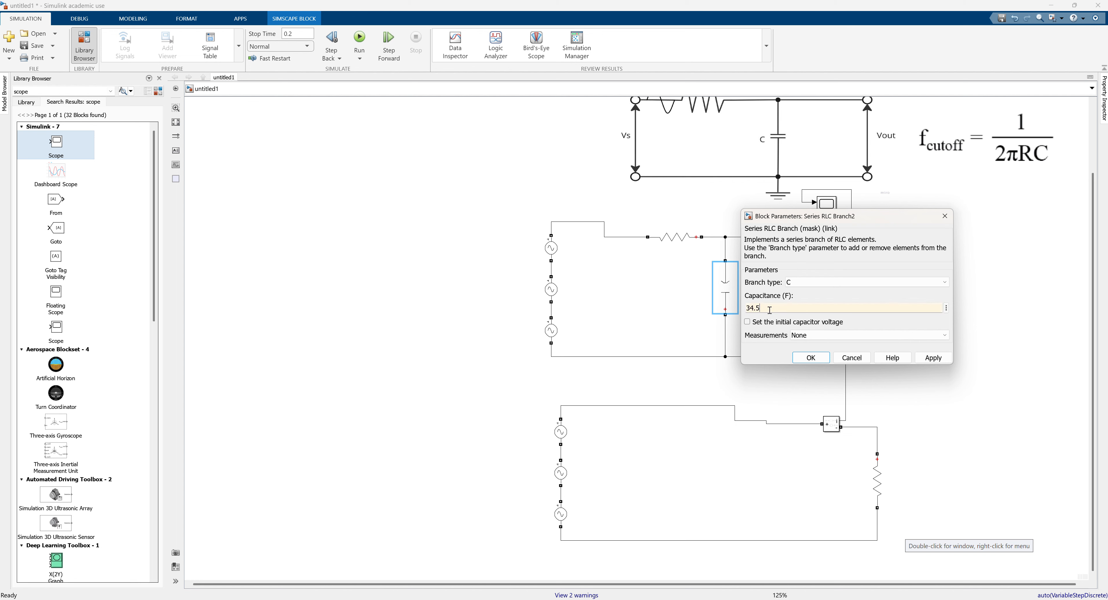
key(Return)
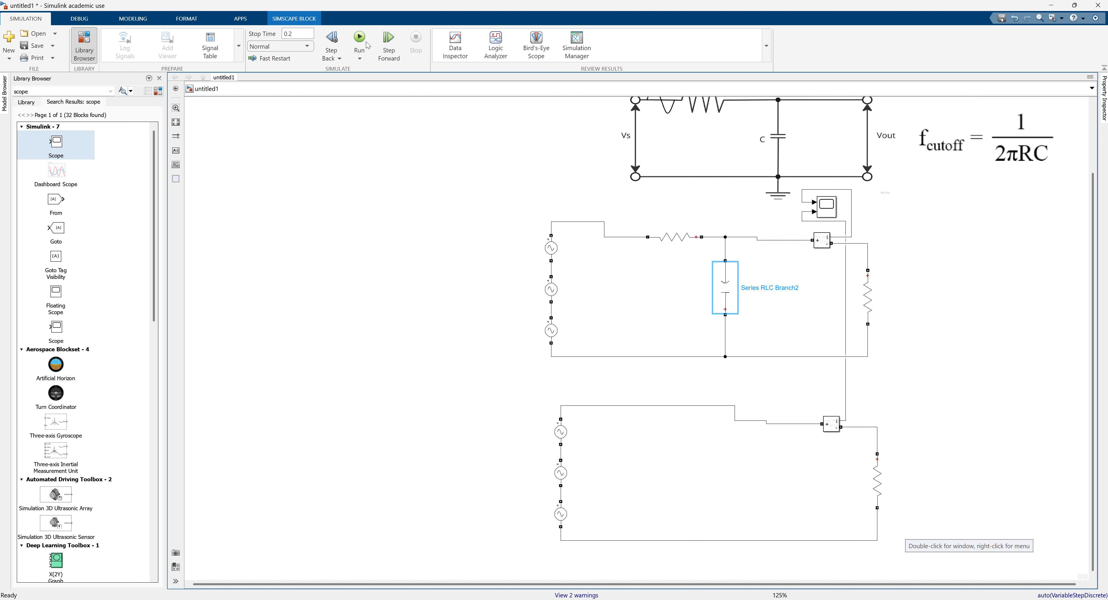
click(360, 41)
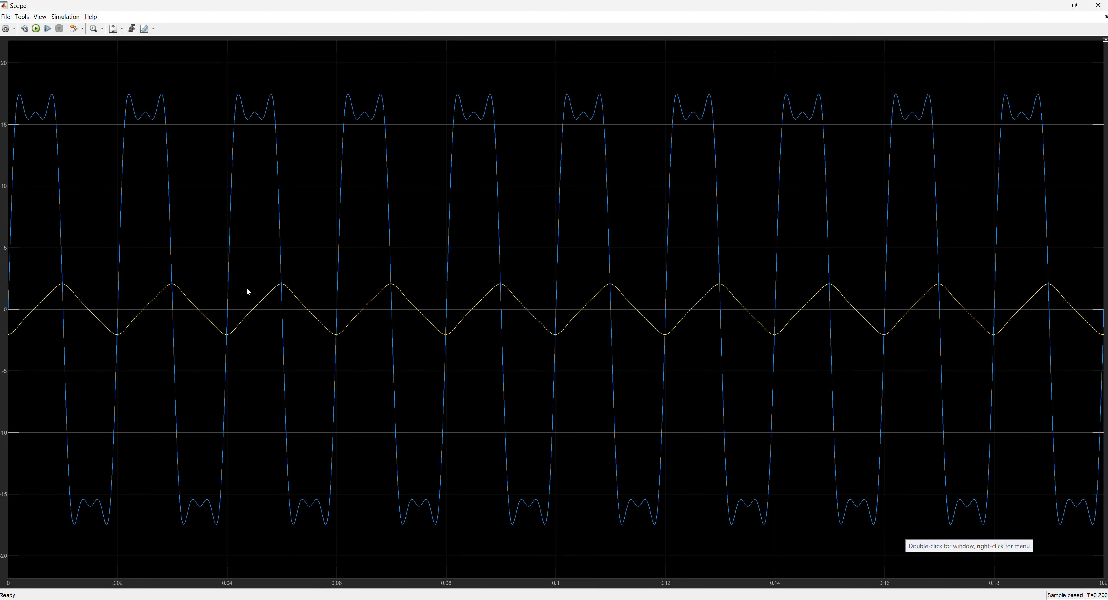
click(1097, 5)
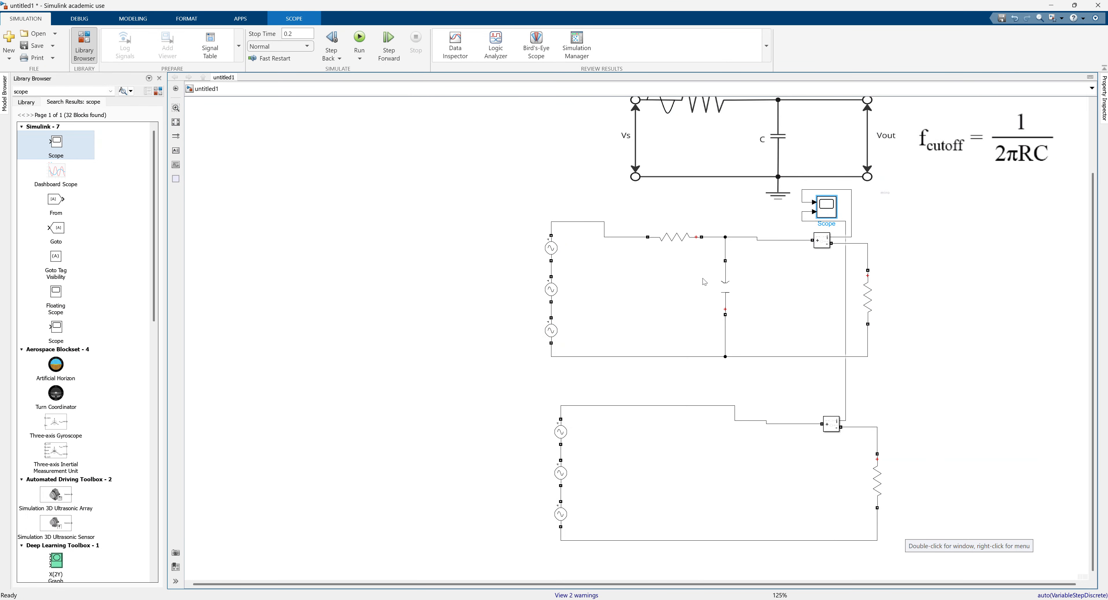
click(692, 245)
click(768, 158)
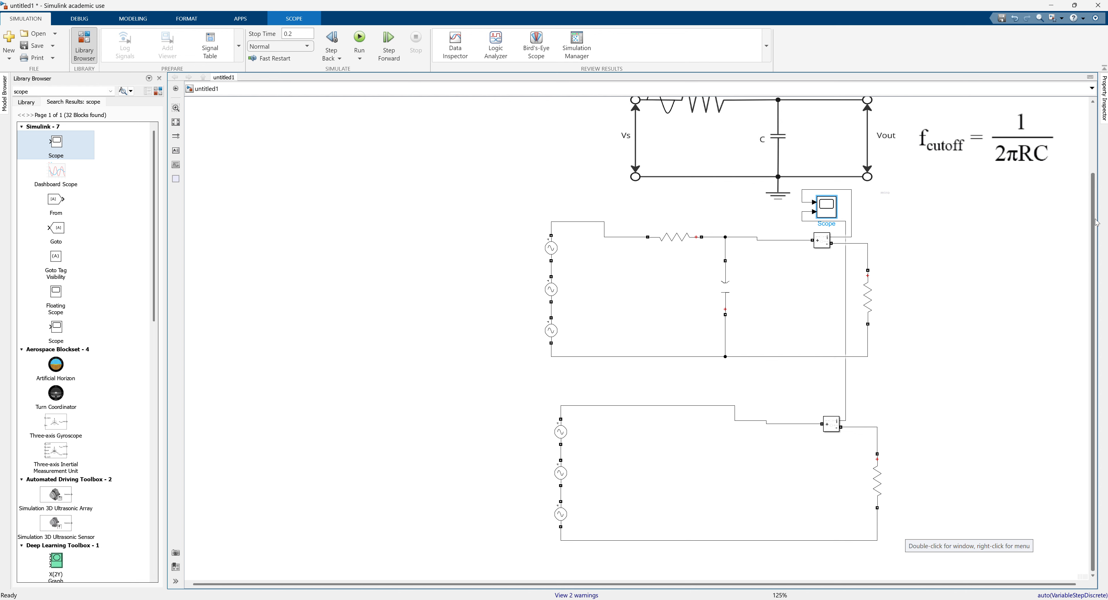
drag(1092, 232, 1092, 192)
click(779, 185)
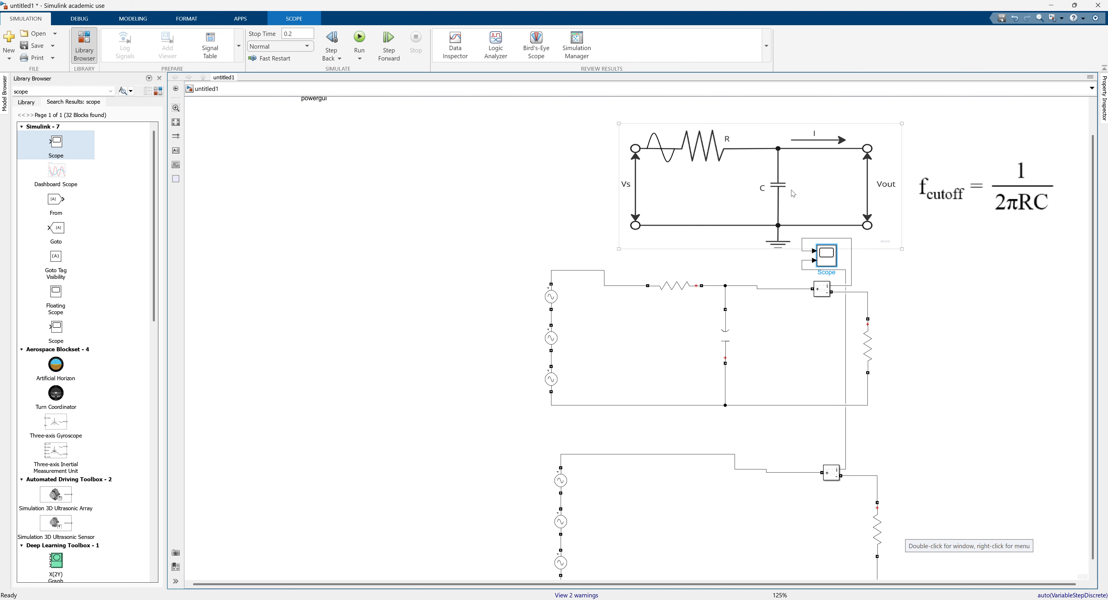